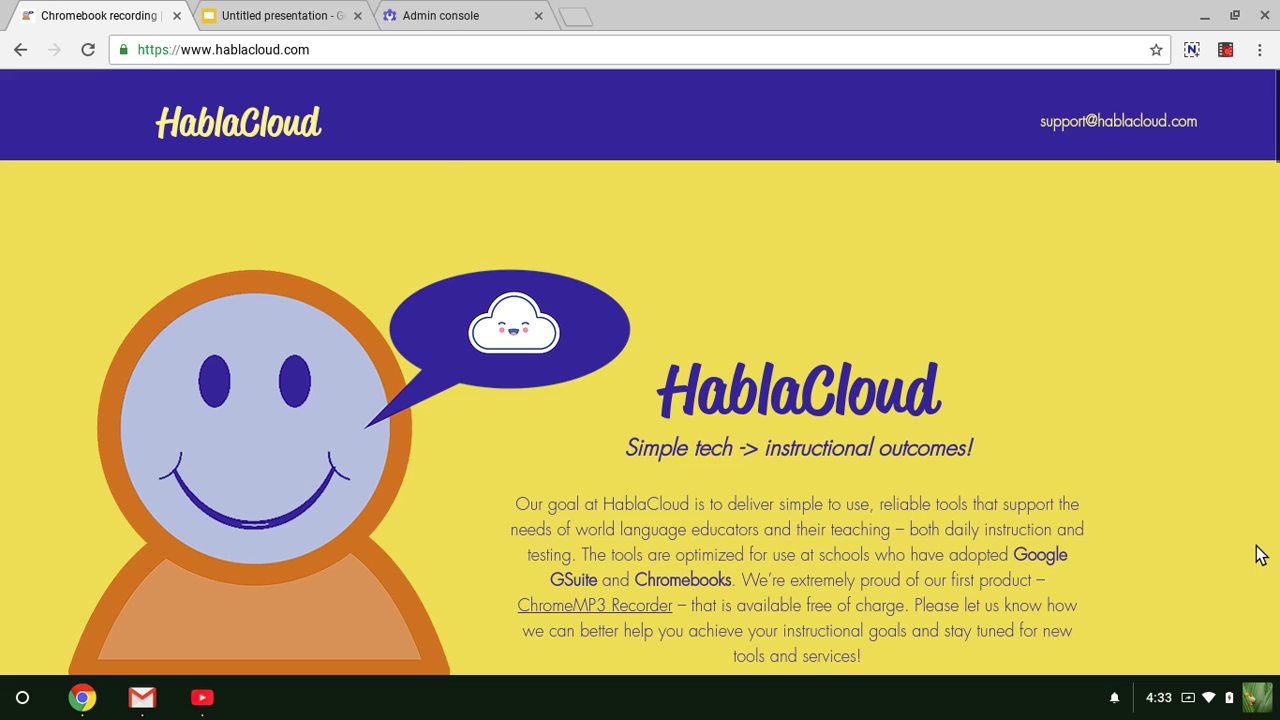
- Read the secure testing outline in the presentation, and examine the Chrome devices page's organization list in the Admin console
left_click(285, 17)
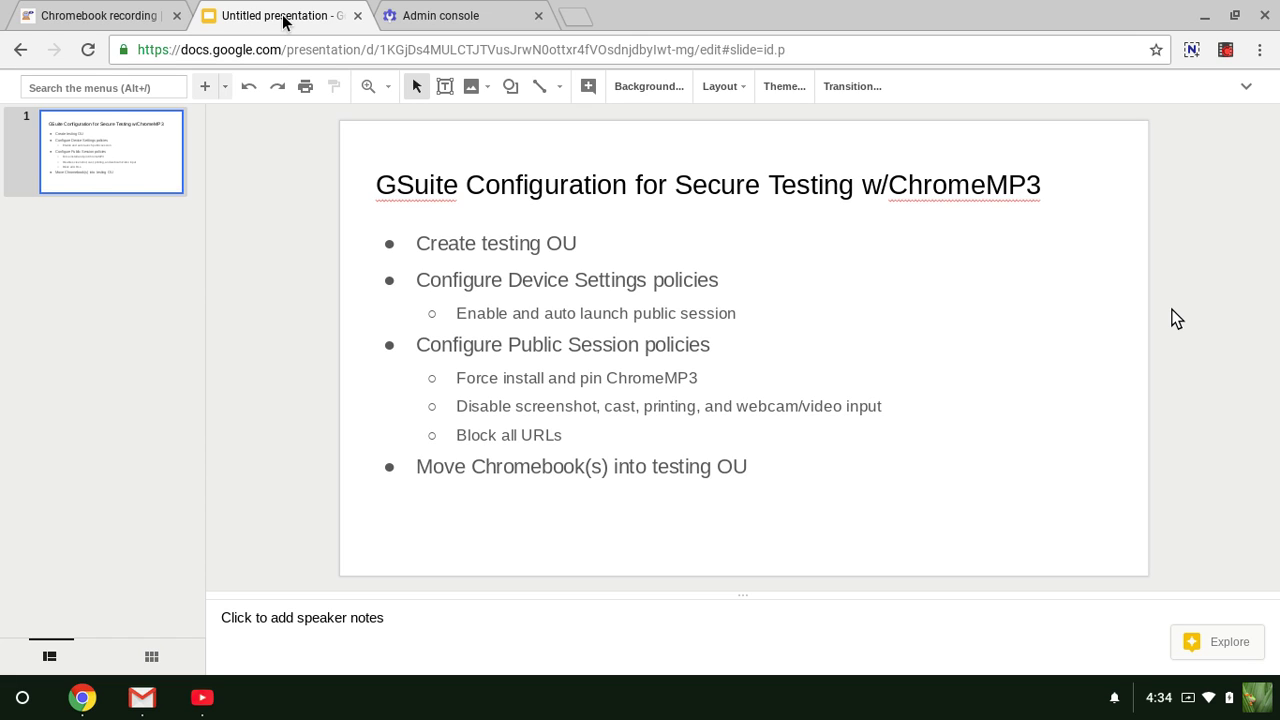
left_click(410, 18)
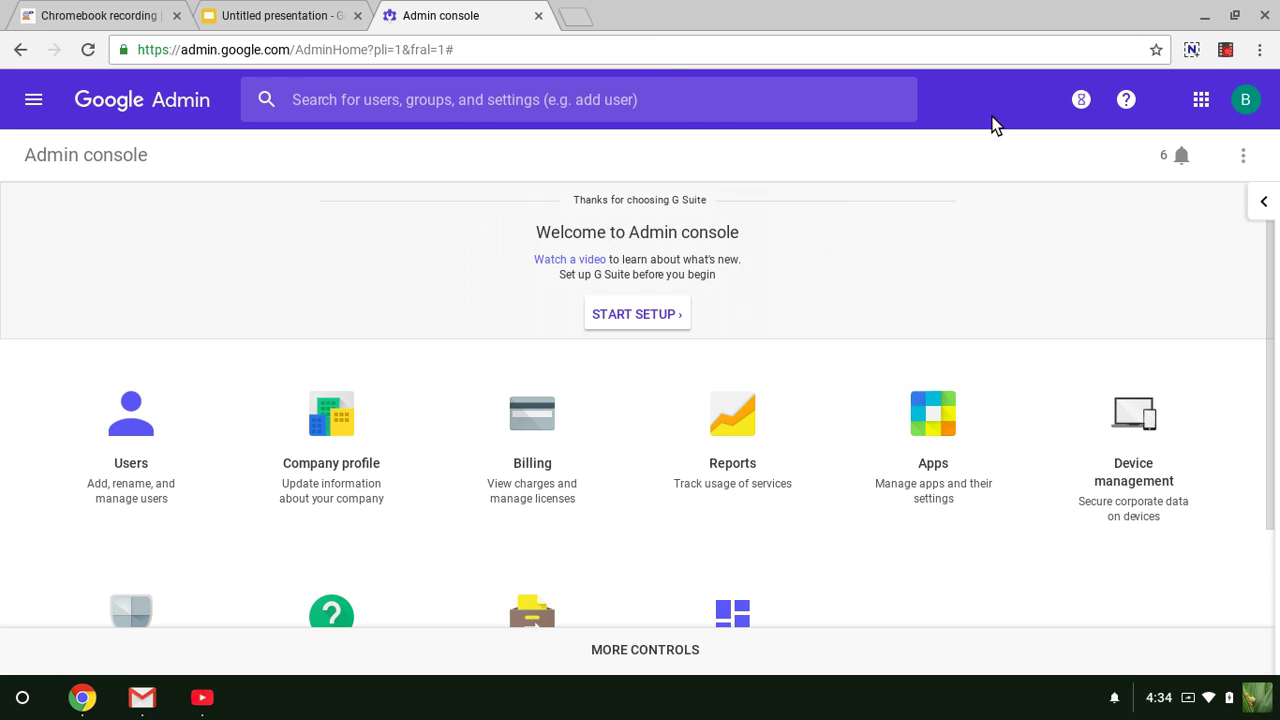
left_click(1133, 418)
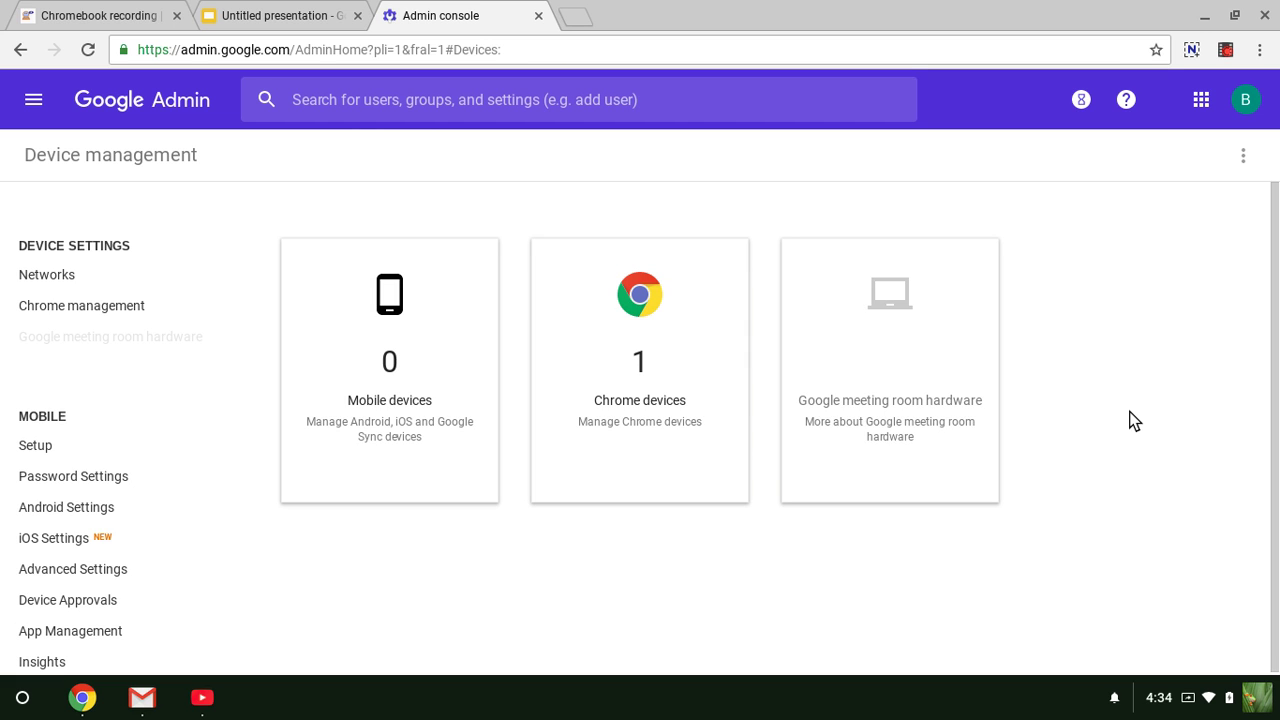
left_click(619, 455)
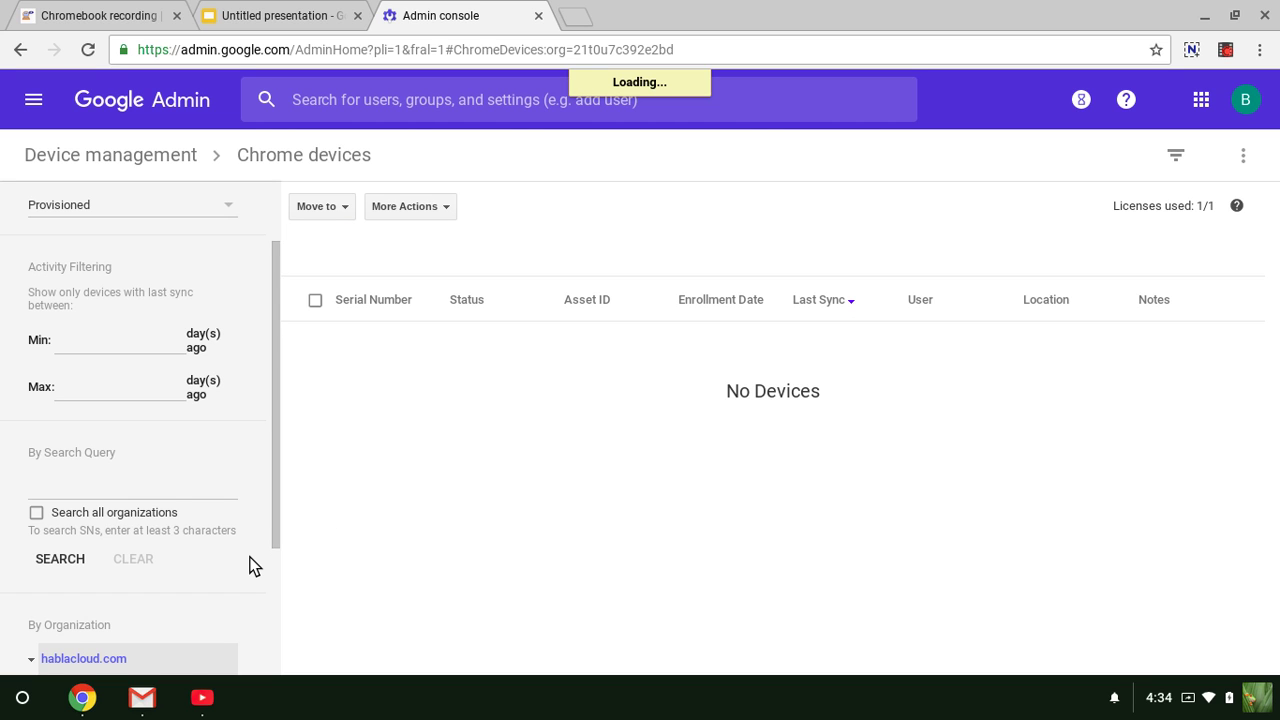
scroll(250, 565, "down", 2)
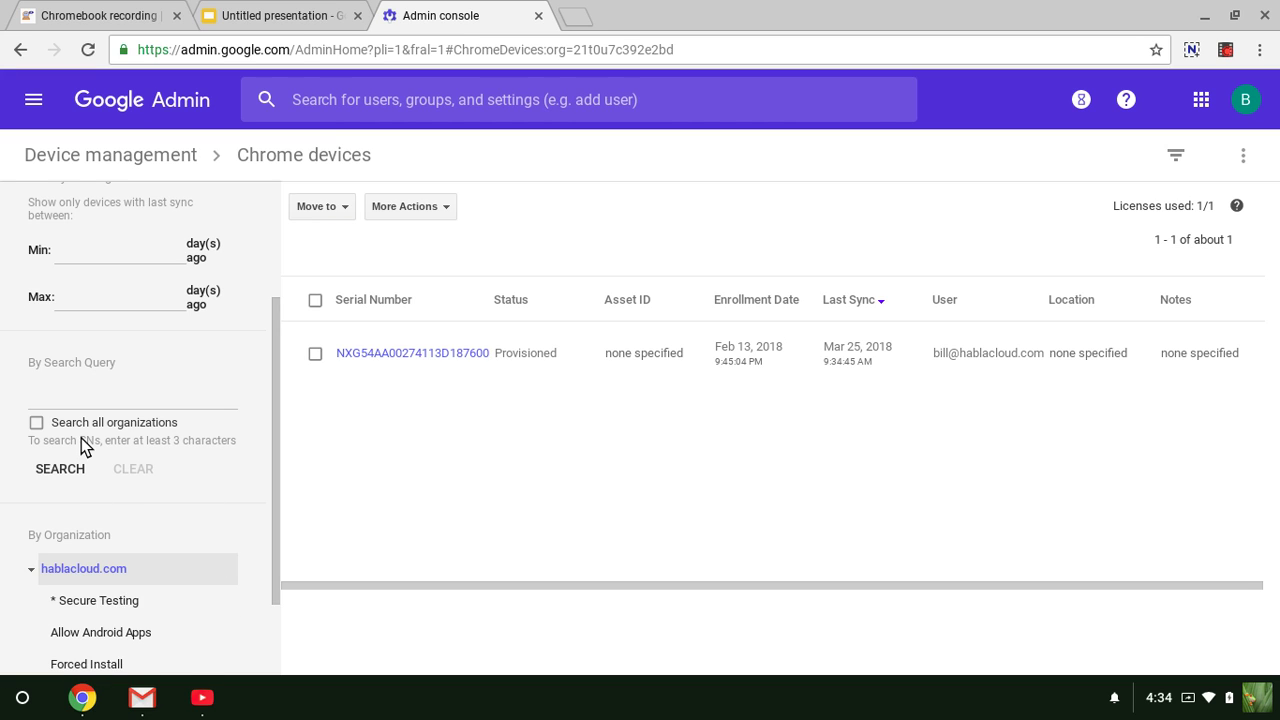
- Return to Device management and open the Device Settings page under Chrome management
left_click(87, 159)
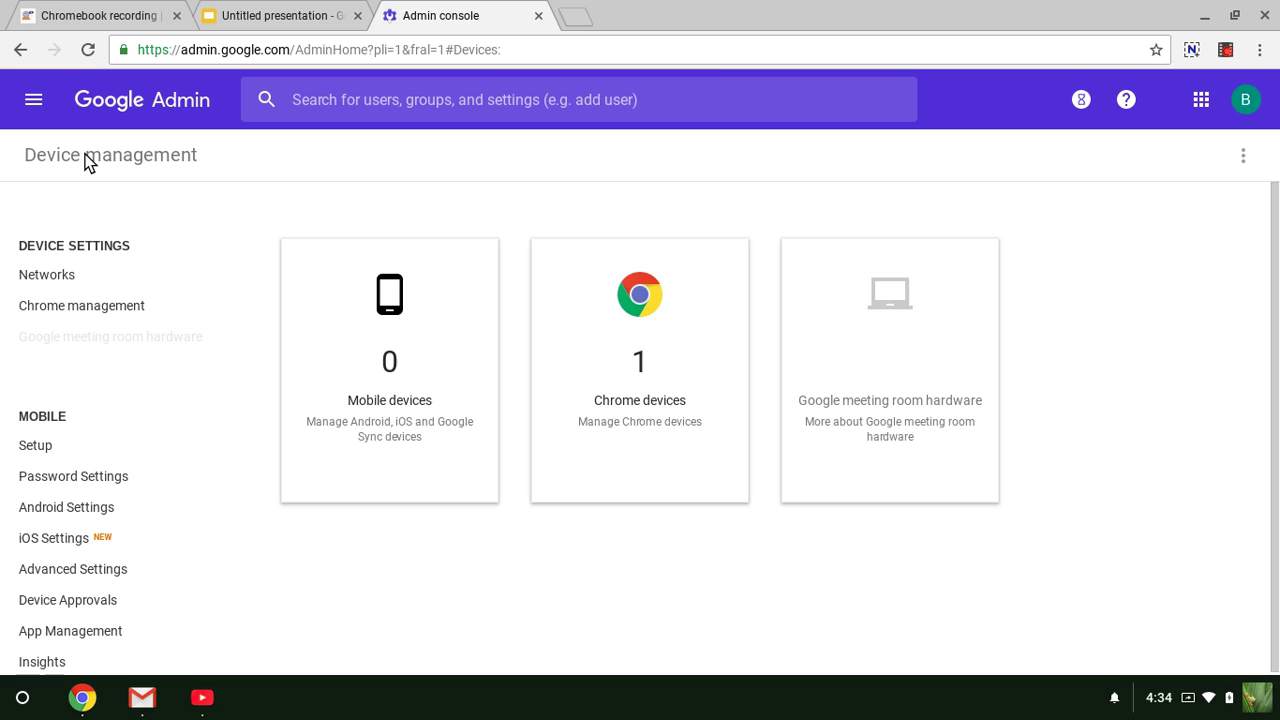
left_click(83, 315)
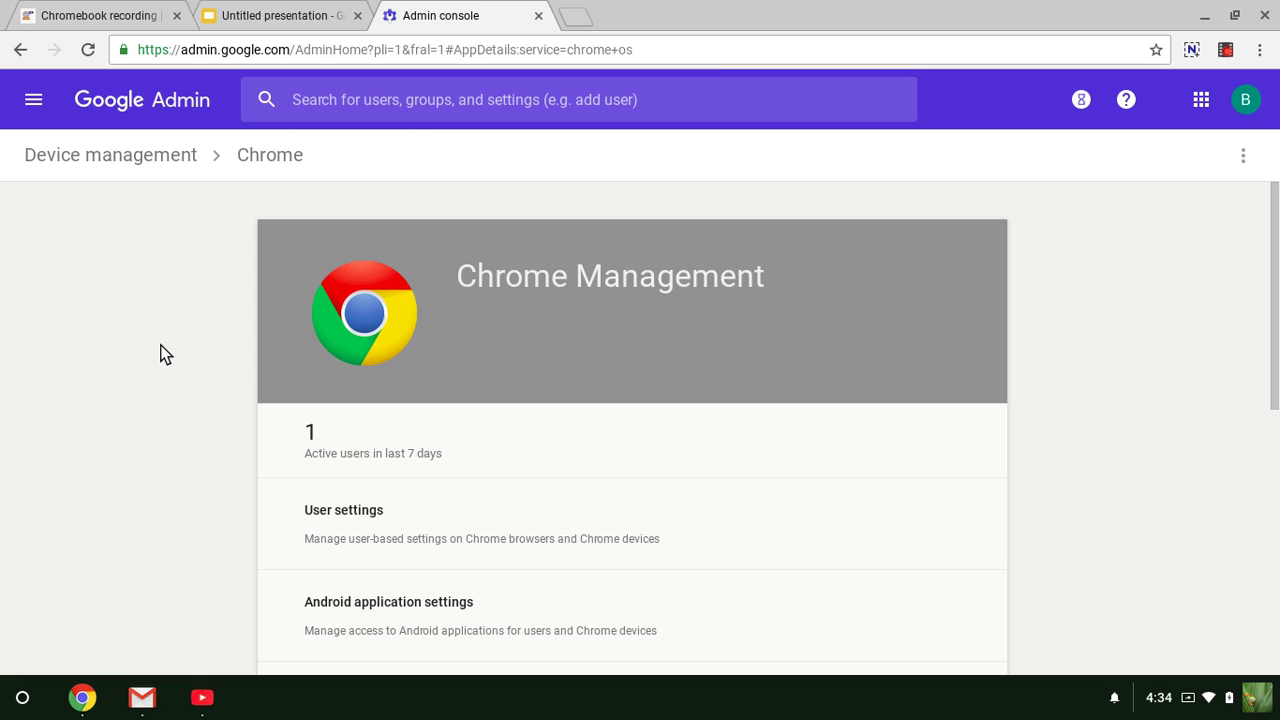
scroll(165, 354, "down", 4)
left_click(325, 390)
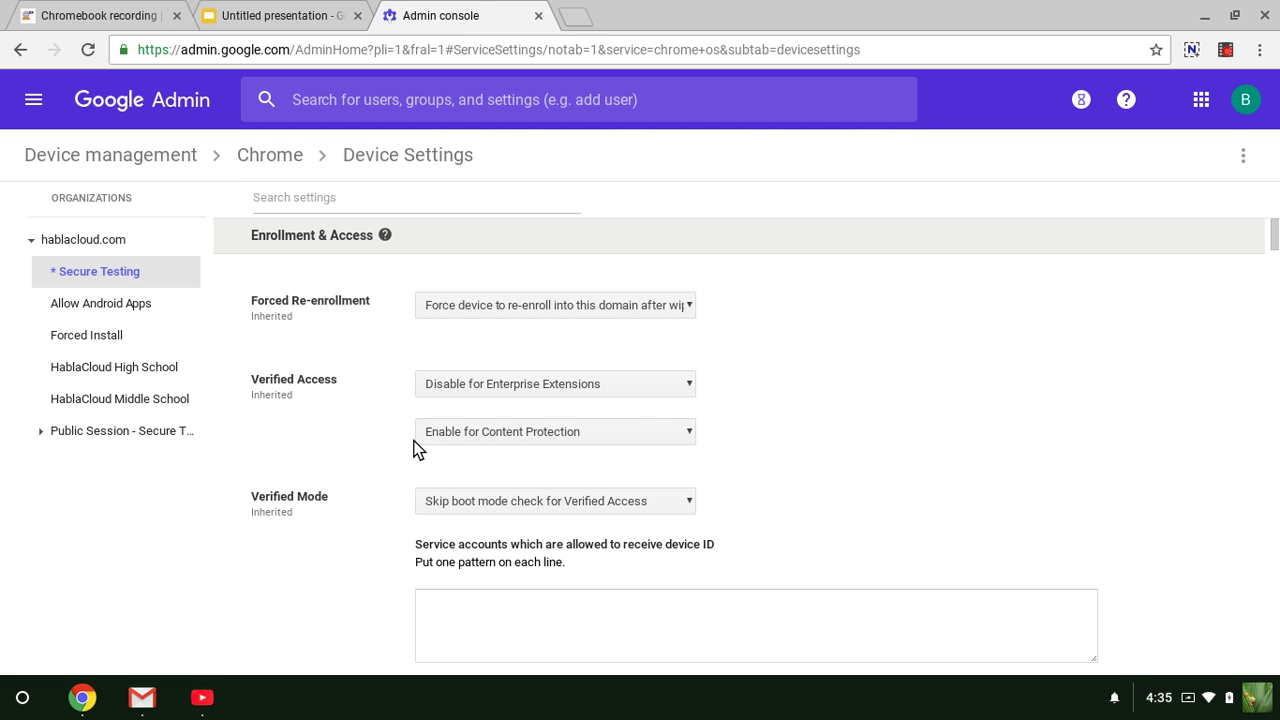
- Examine the Kiosk Settings in the Secure Testing organization's device settings
scroll(306, 463, "down", 15)
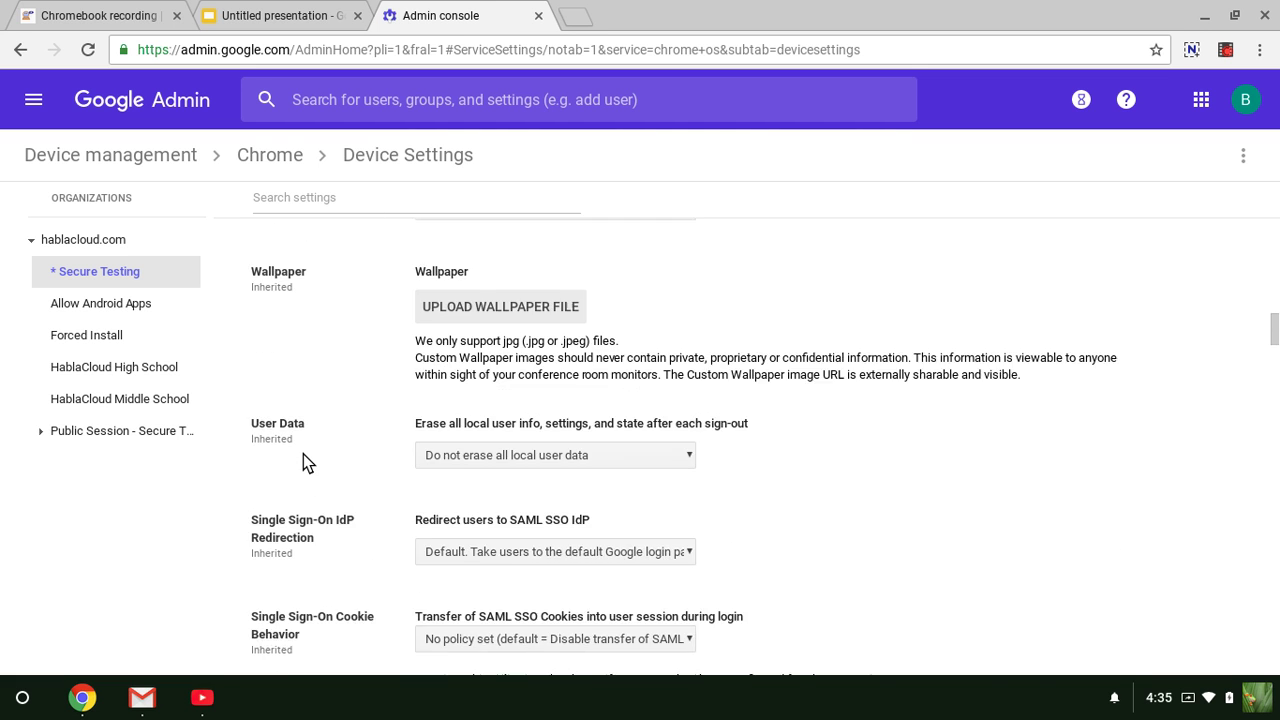
scroll(303, 454, "down", 12)
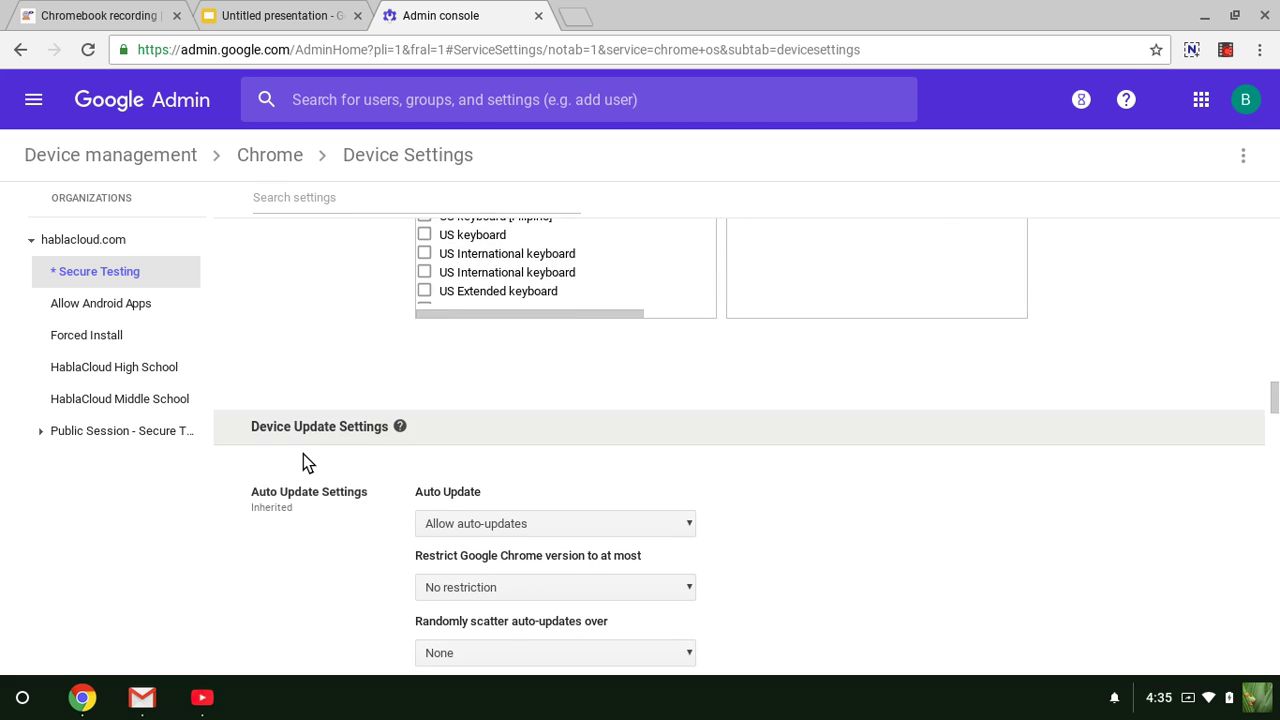
scroll(303, 454, "down", 5)
scroll(303, 454, "down", 3)
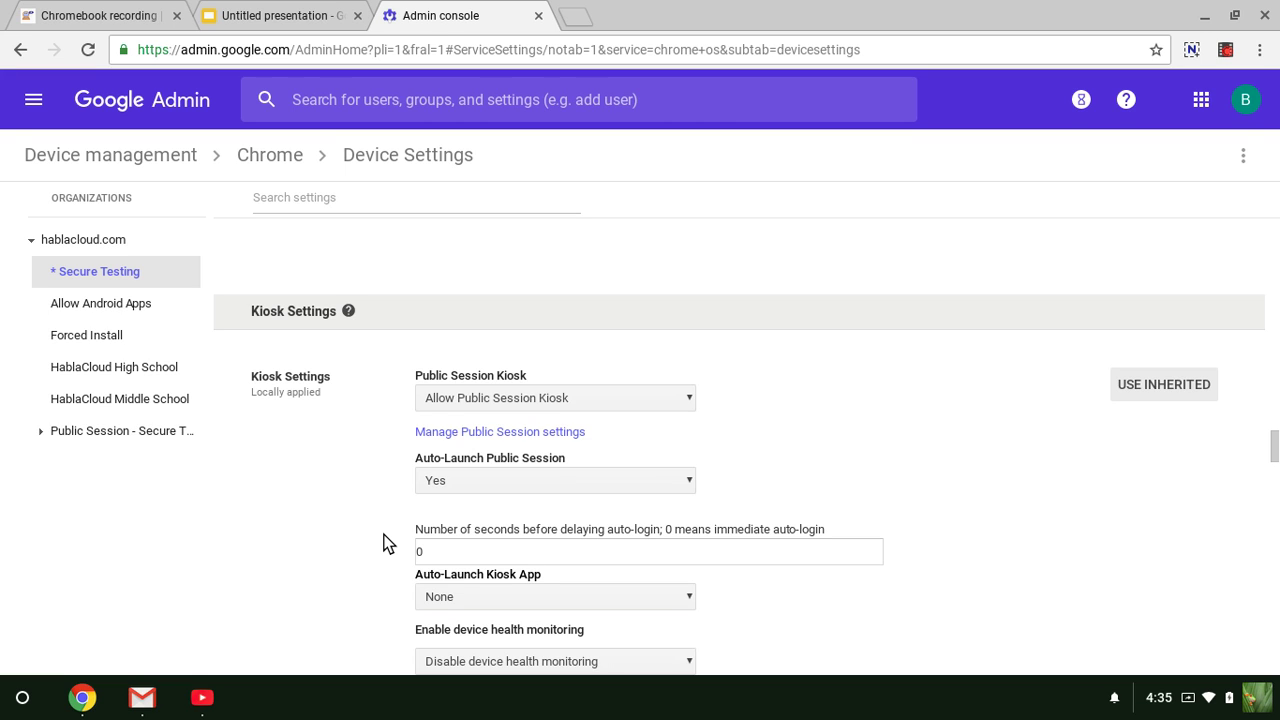
- Open the Public Session settings for Secure Testing and examine the General section down to the policy refresh rate
left_click(488, 441)
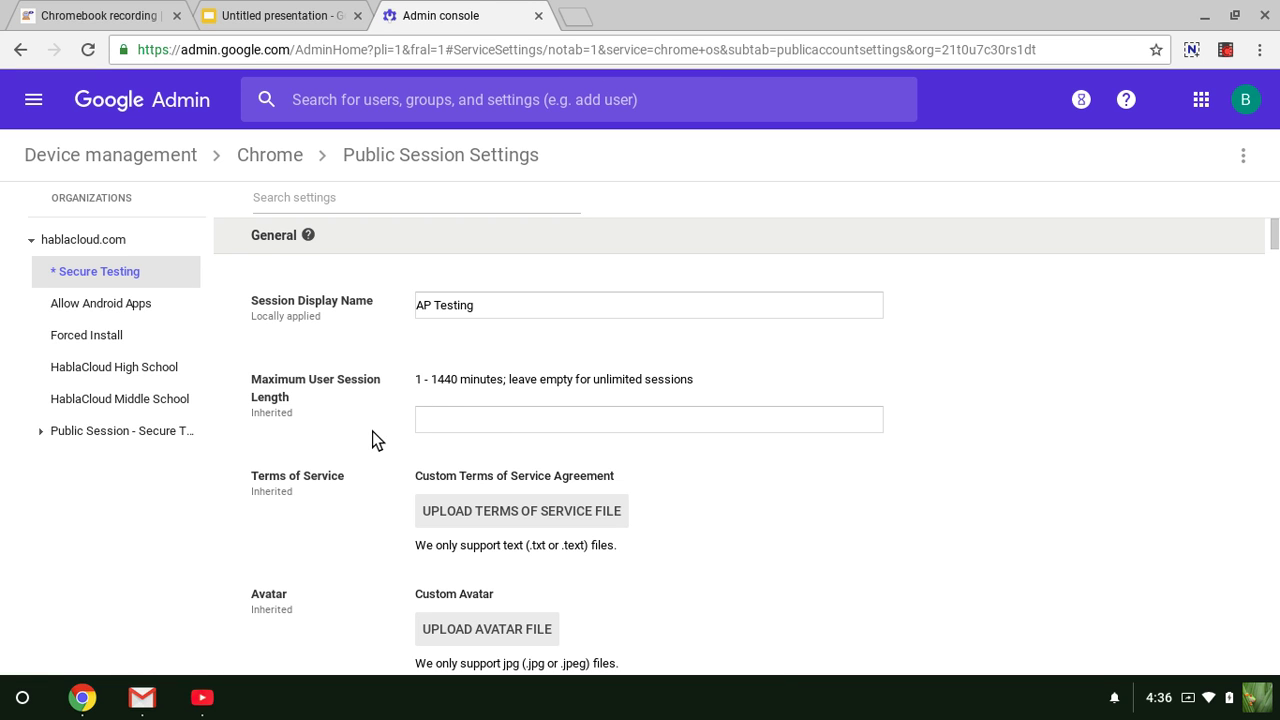
scroll(355, 448, "down", 1)
scroll(355, 448, "down", 2)
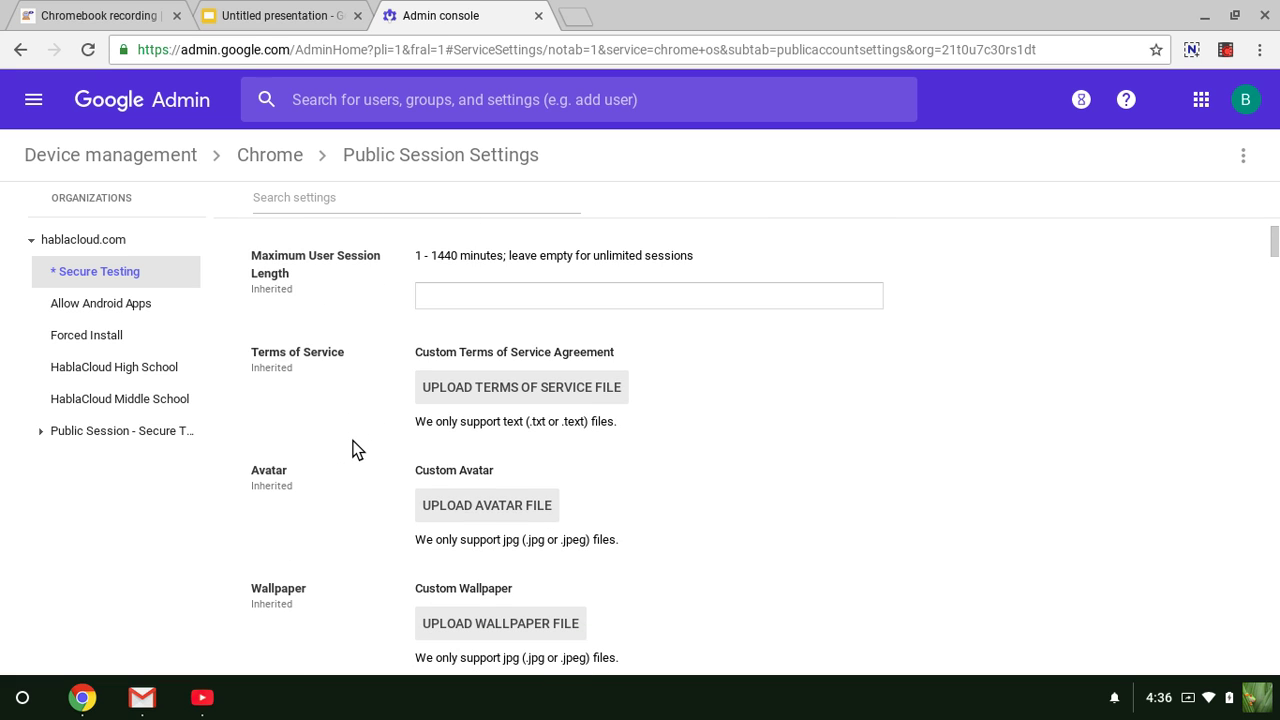
scroll(356, 448, "down", 1)
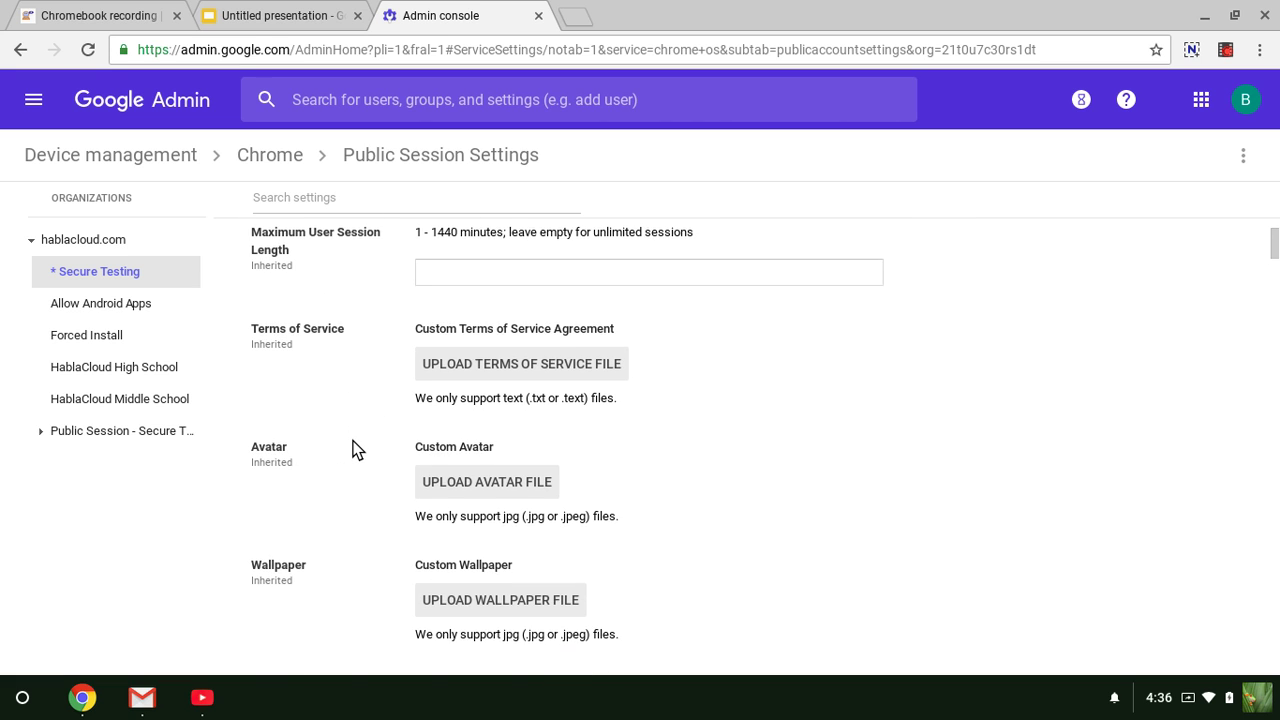
scroll(356, 444, "up", 1)
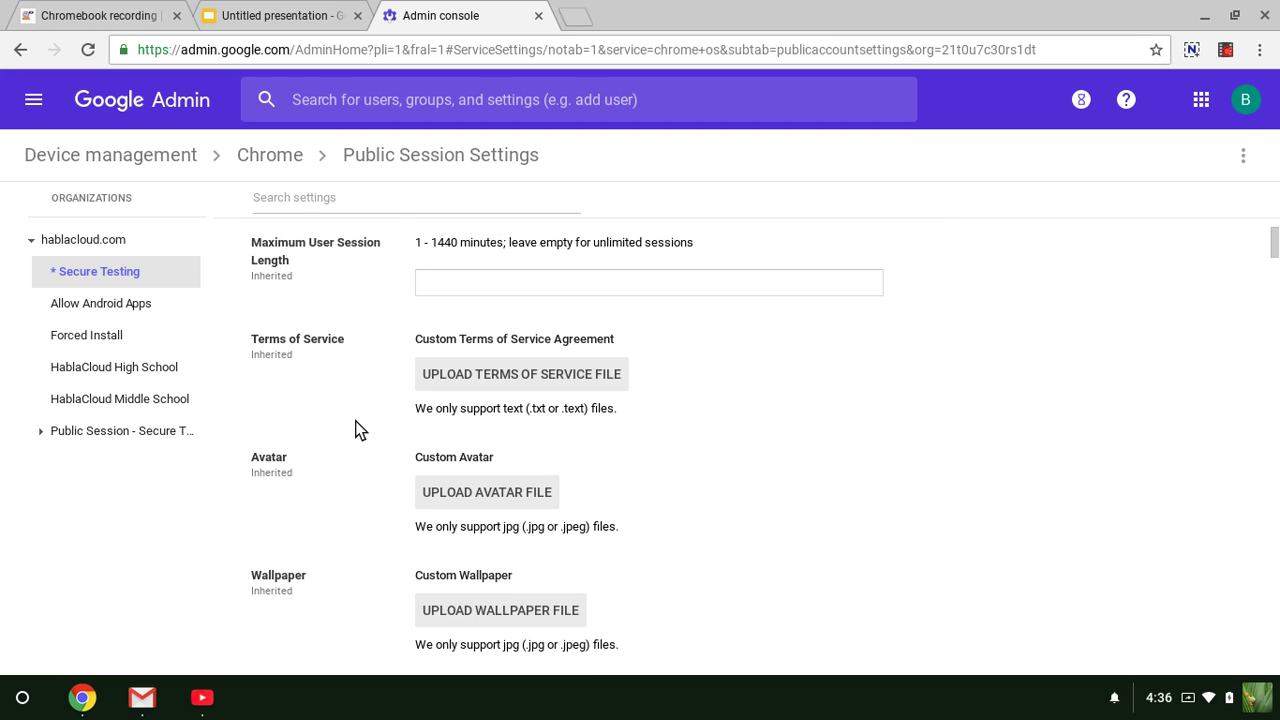
scroll(360, 430, "down", 1)
scroll(360, 430, "up", 2)
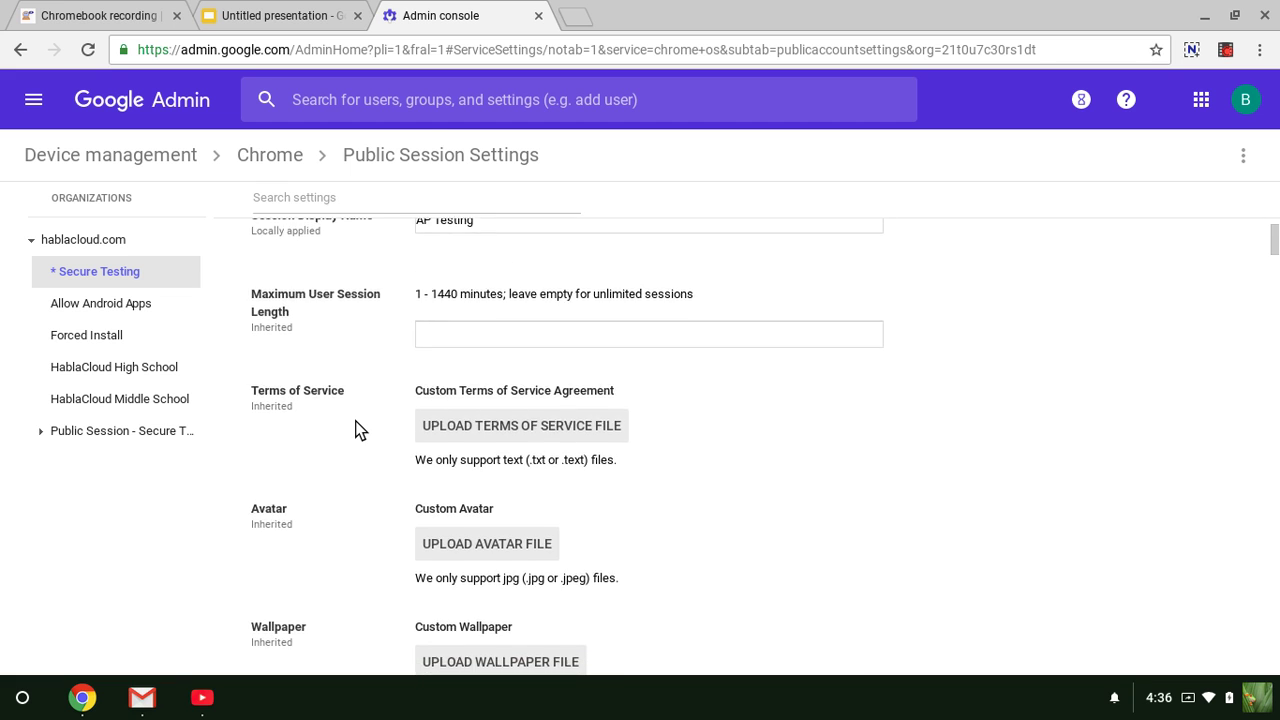
scroll(360, 430, "down", 2)
scroll(357, 428, "down", 3)
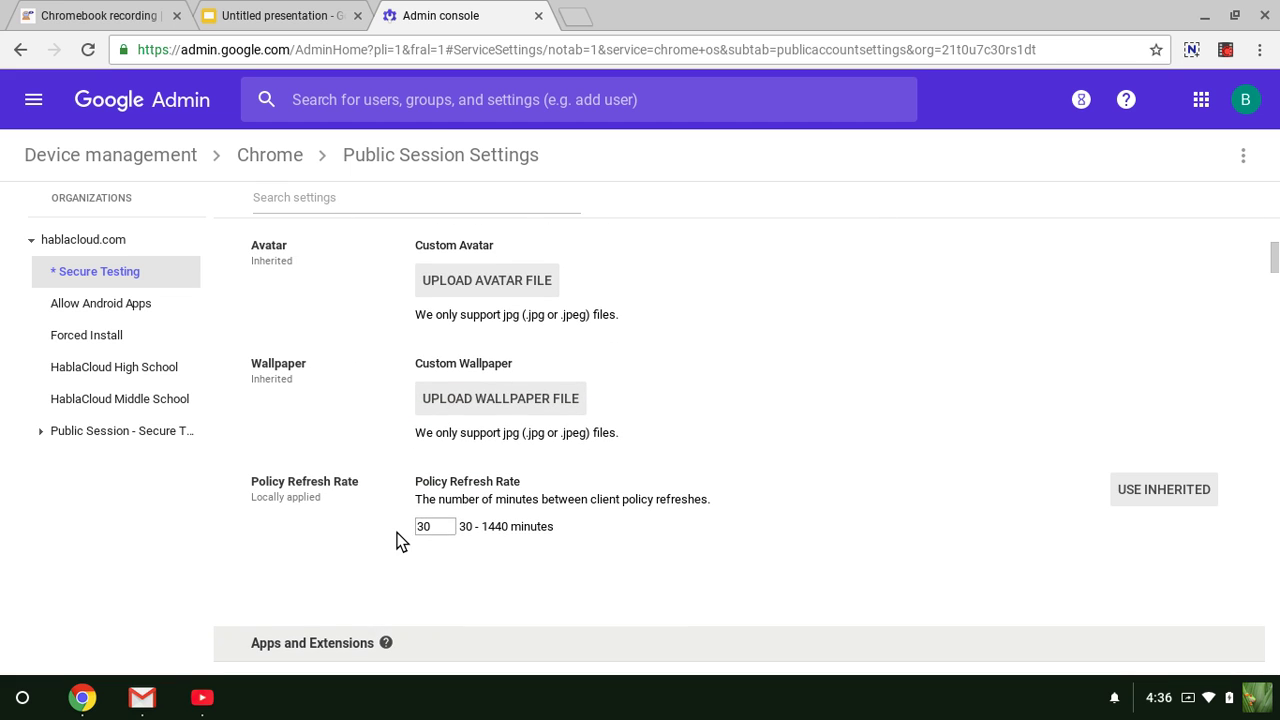
- Search the Chrome Web Store for "hablacloud" in the force-installed apps settings, and close them without saving
scroll(397, 533, "down", 5)
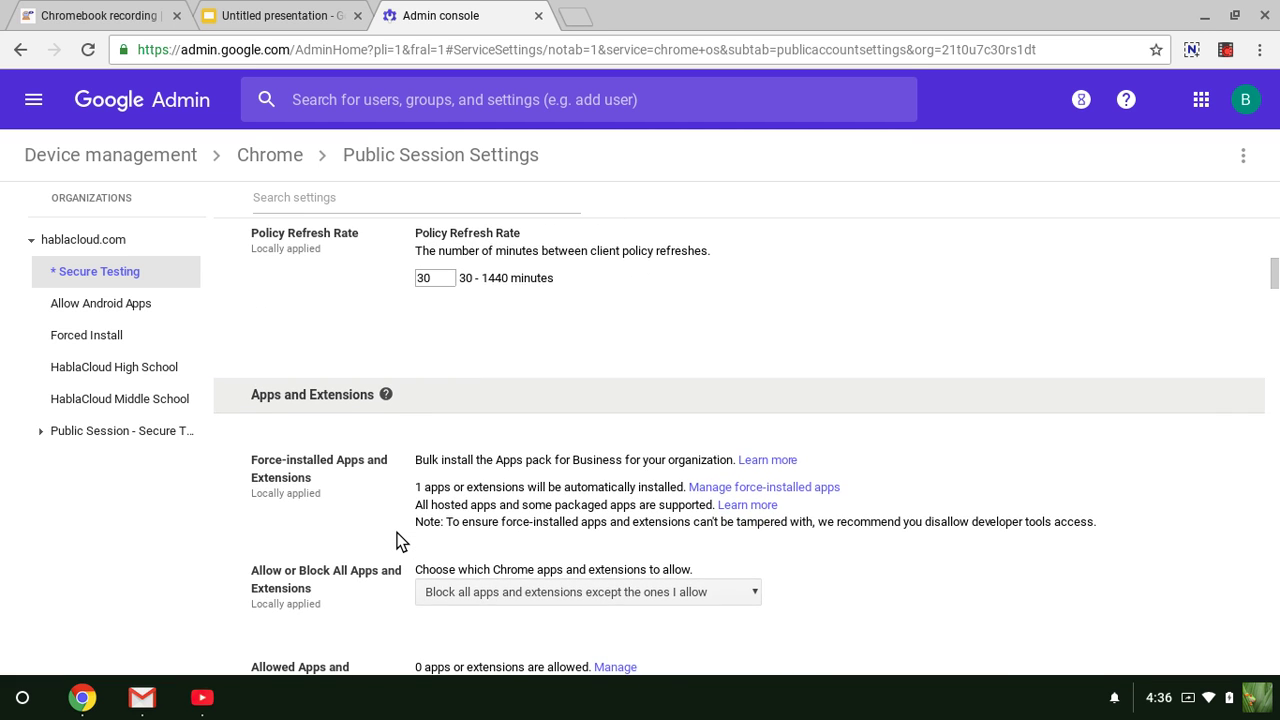
scroll(397, 540, "down", 1)
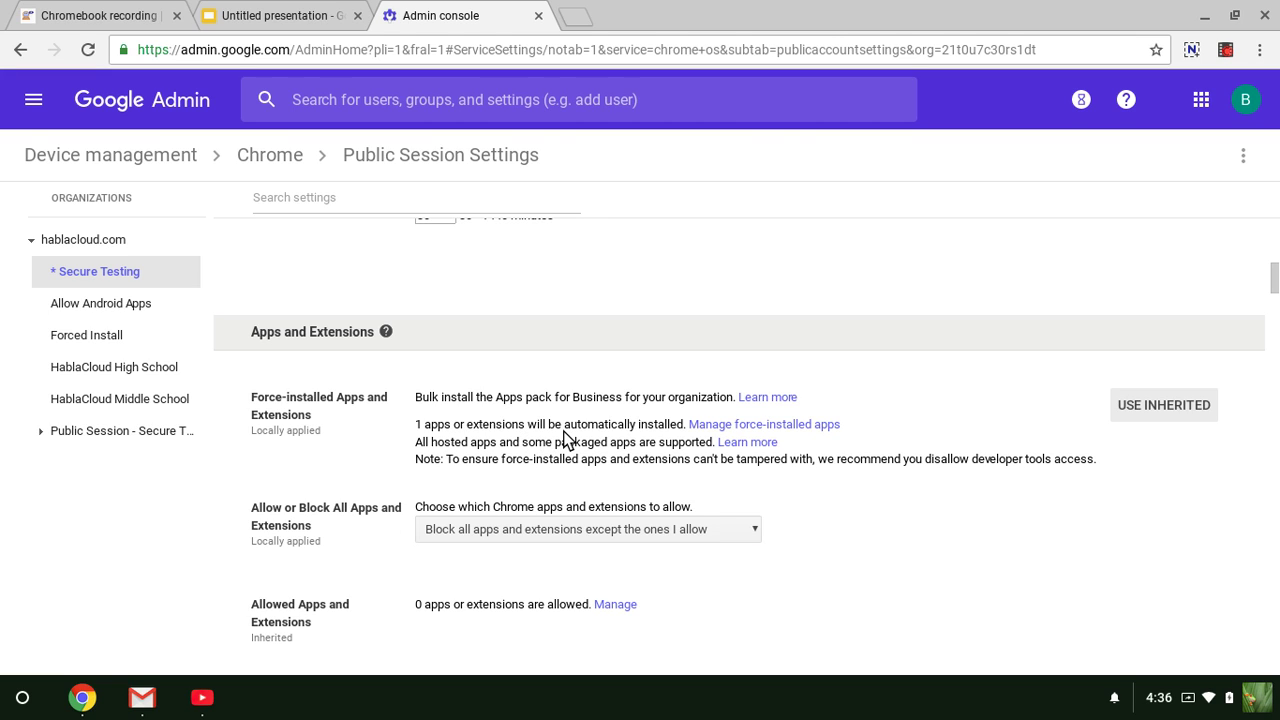
left_click(743, 430)
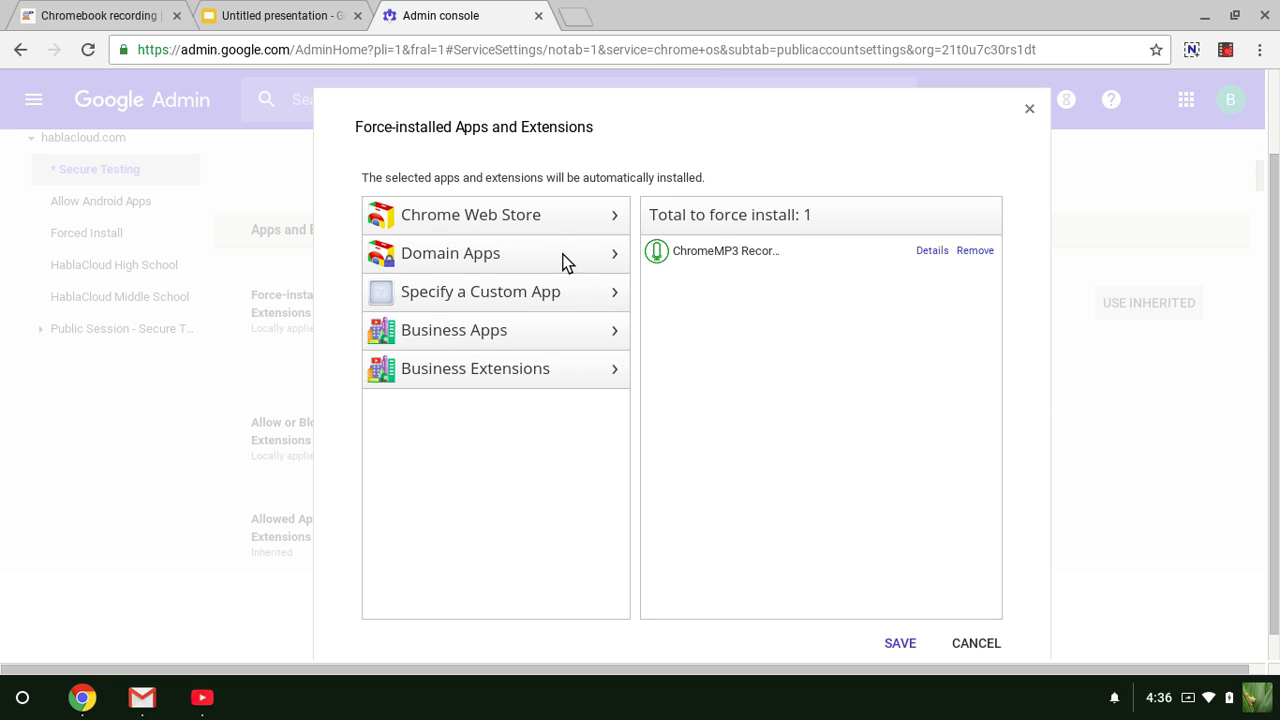
left_click(542, 222)
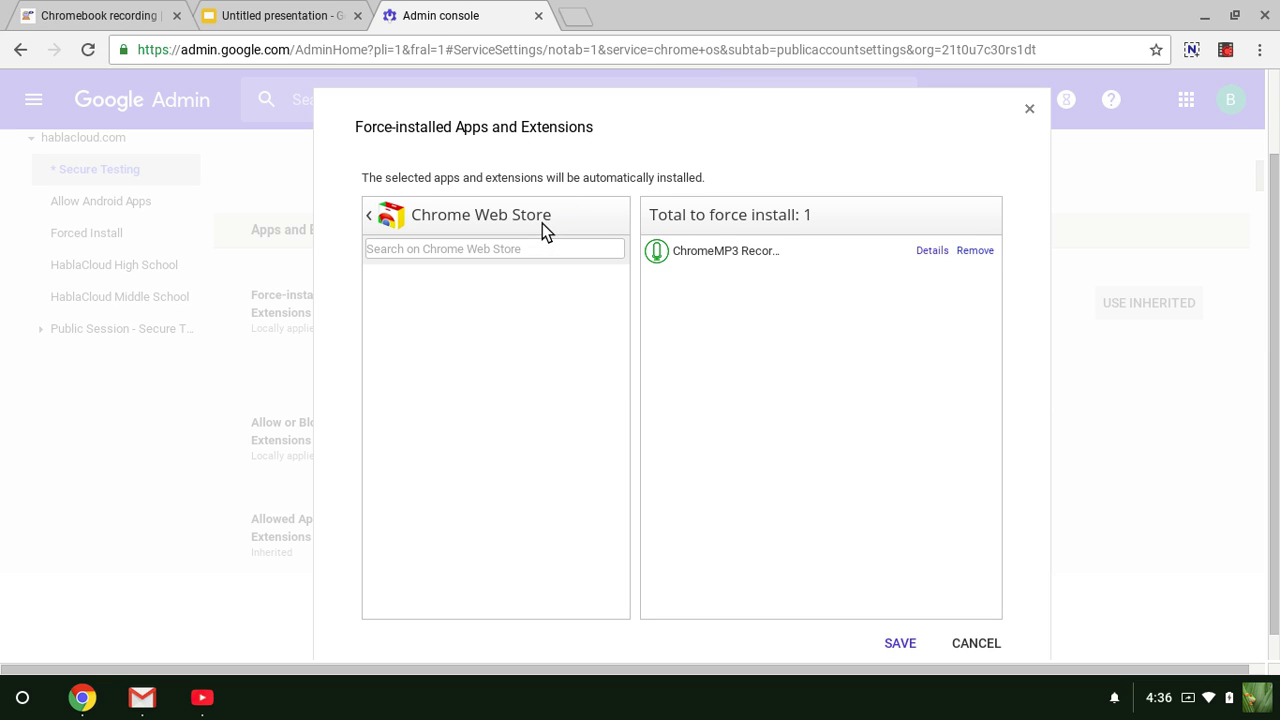
left_click(515, 250)
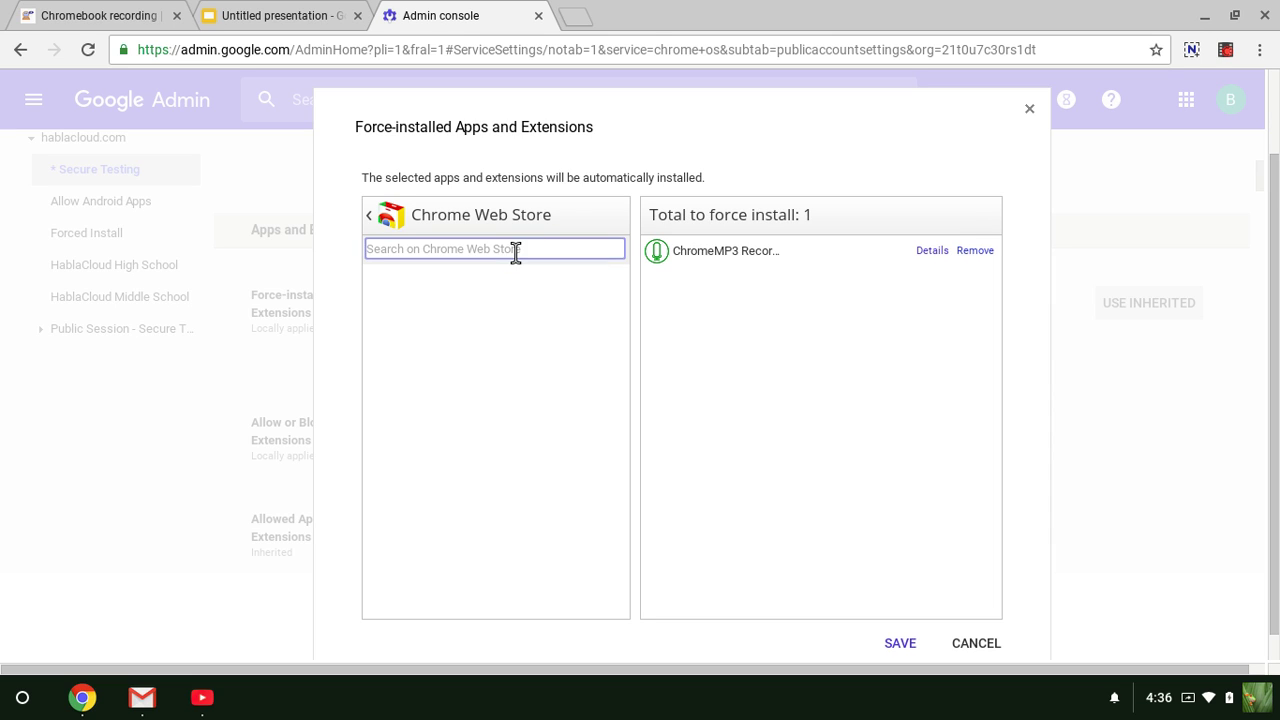
type("hablaclou")
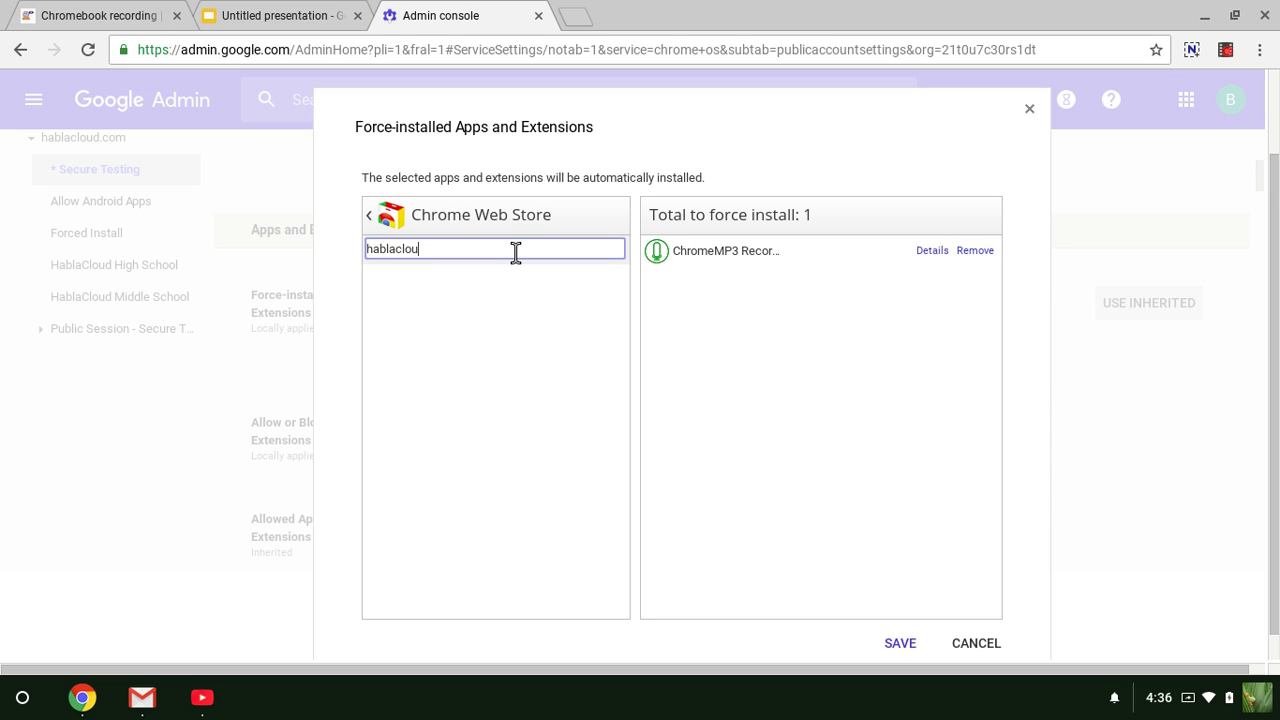
type("d")
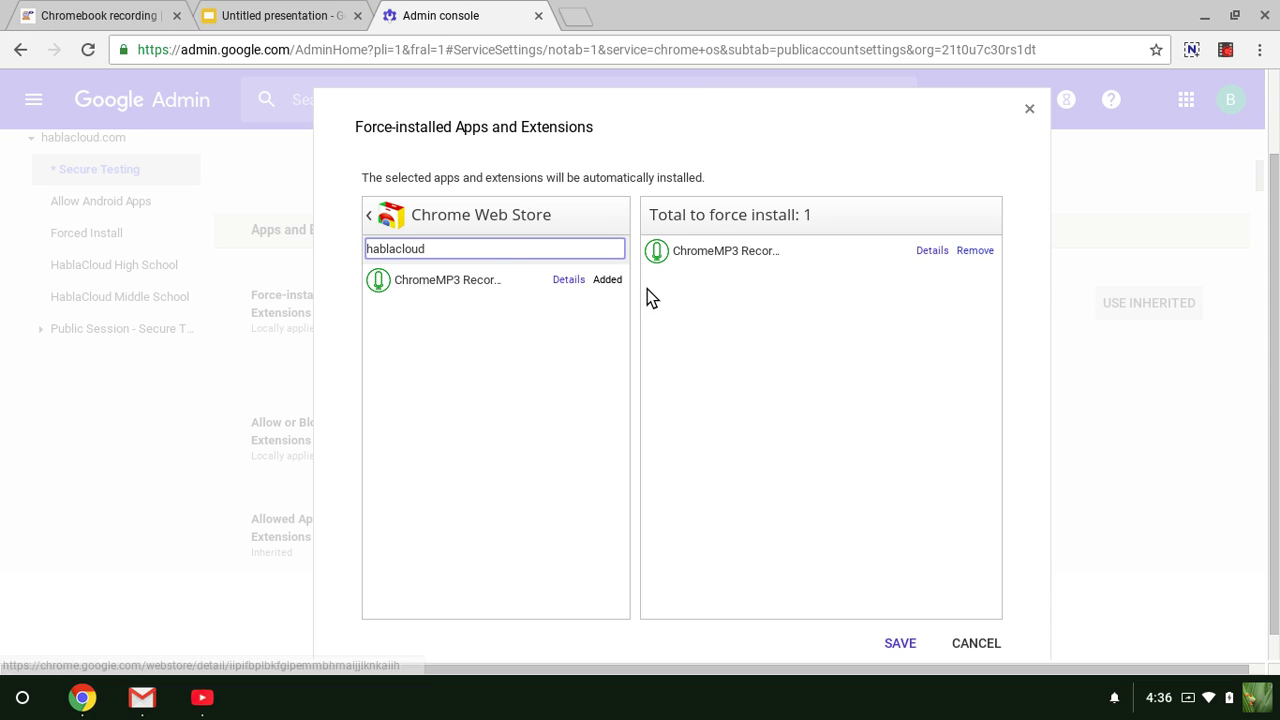
left_click(972, 648)
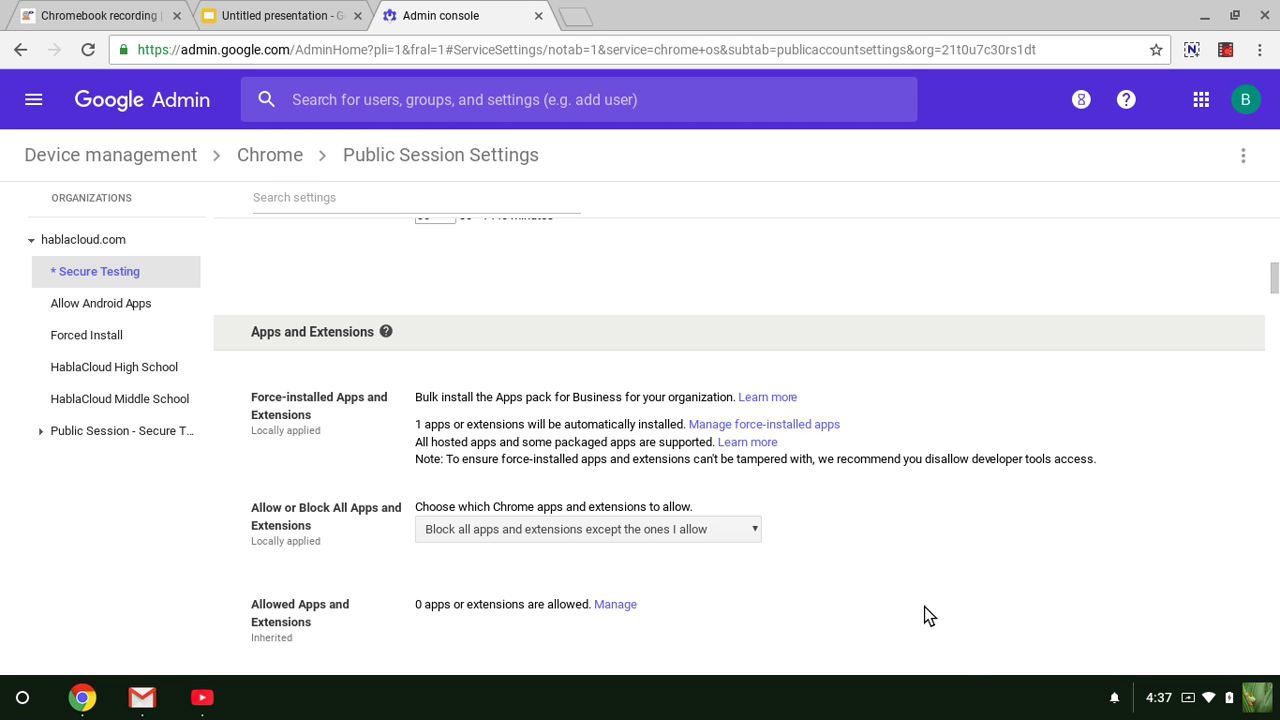
- Search the Chrome Web Store for "Hablacloud" in the pinned apps settings, and close them without saving
scroll(918, 600, "down", 2)
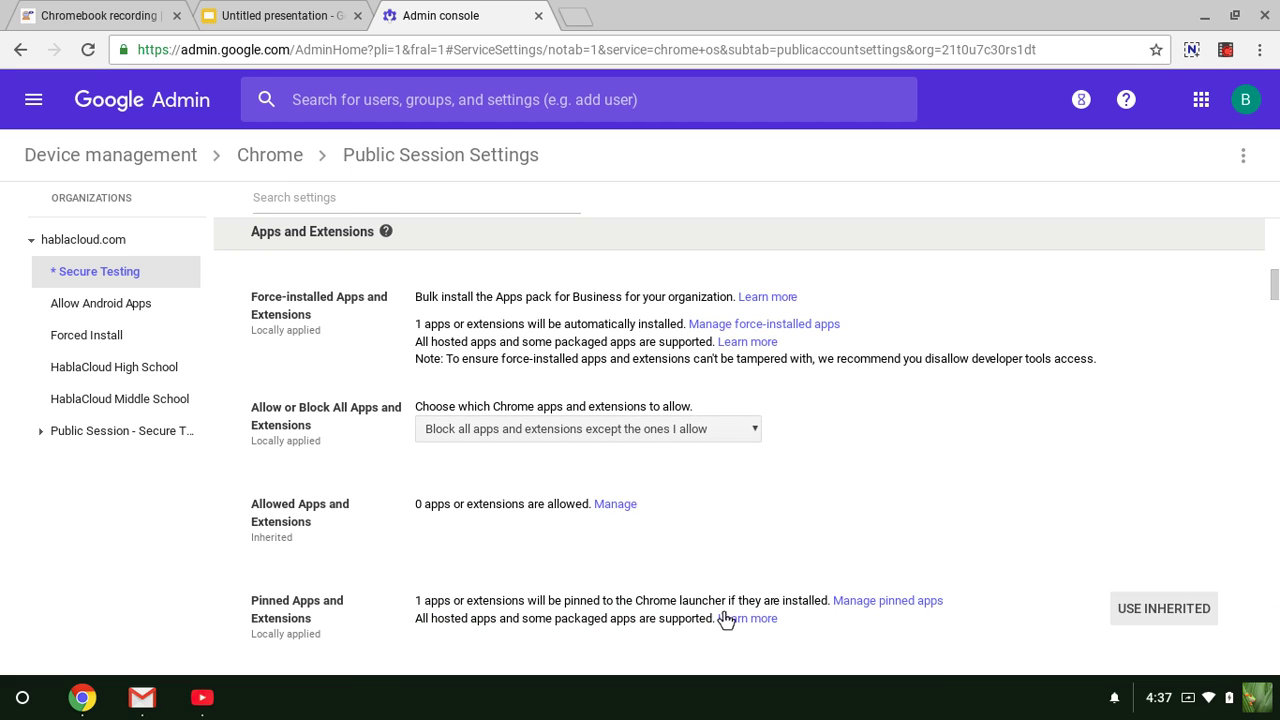
scroll(656, 550, "down", 2)
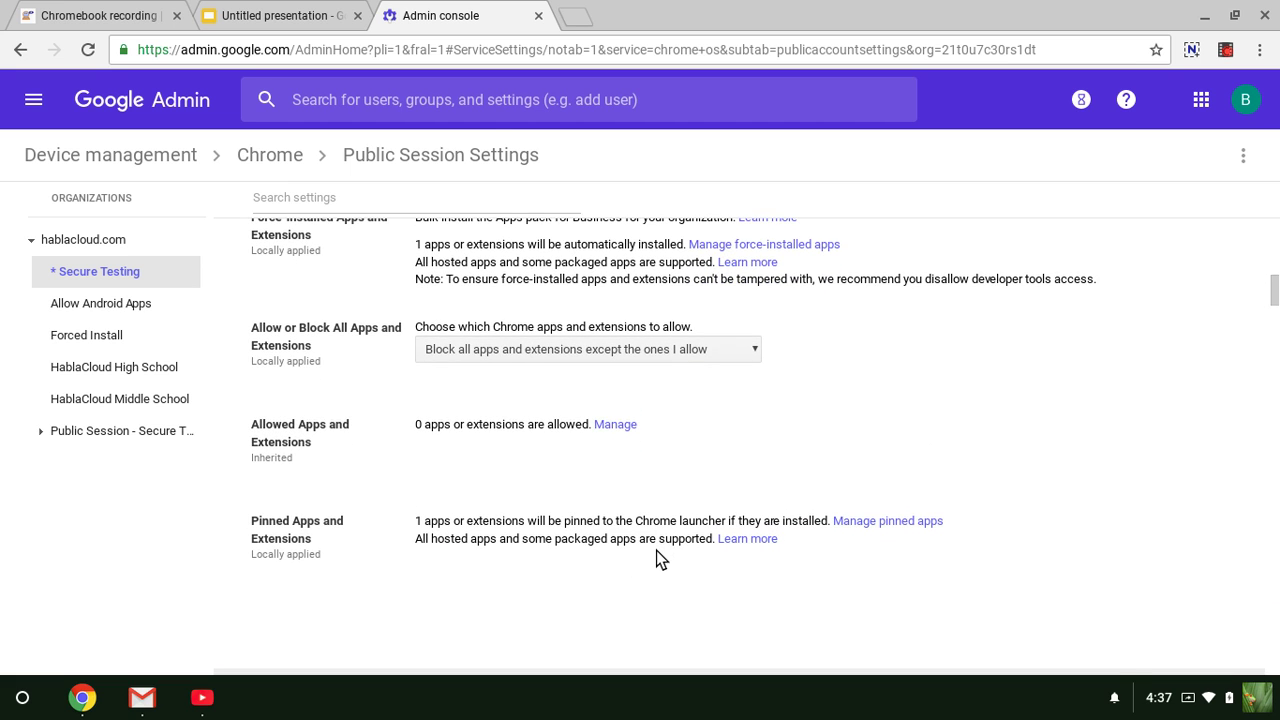
mouse_move(560, 543)
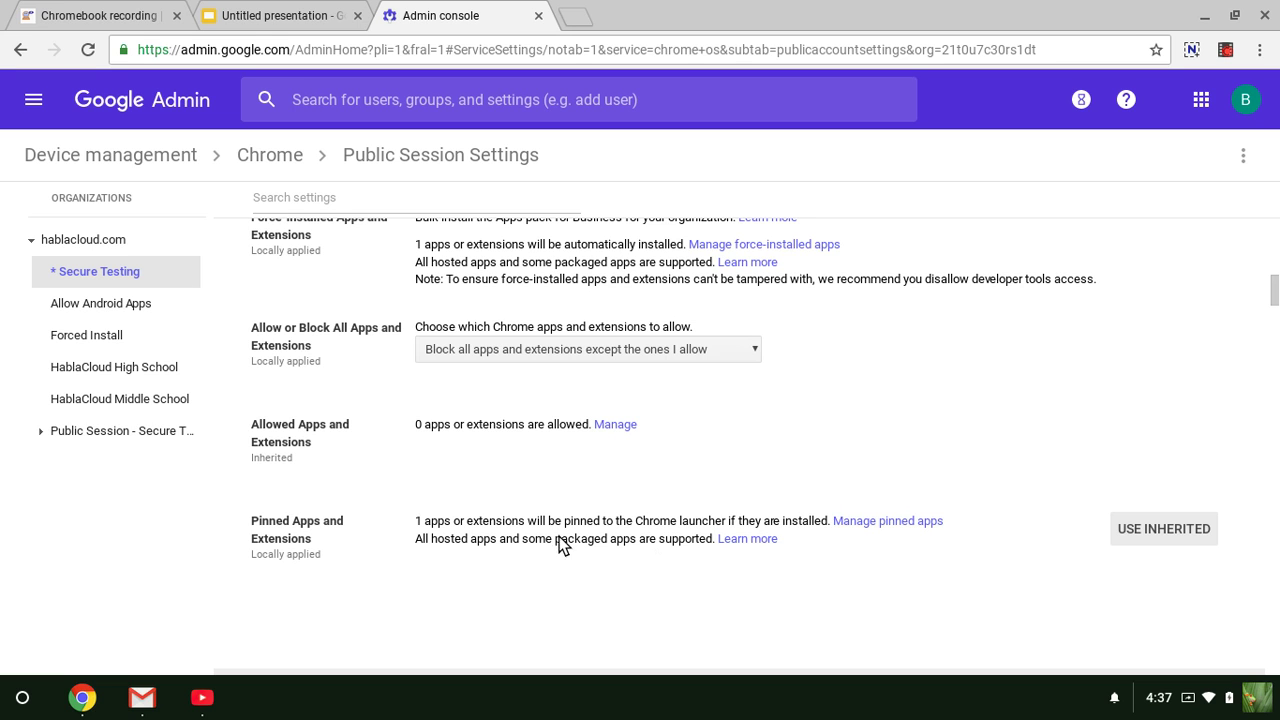
left_click(876, 522)
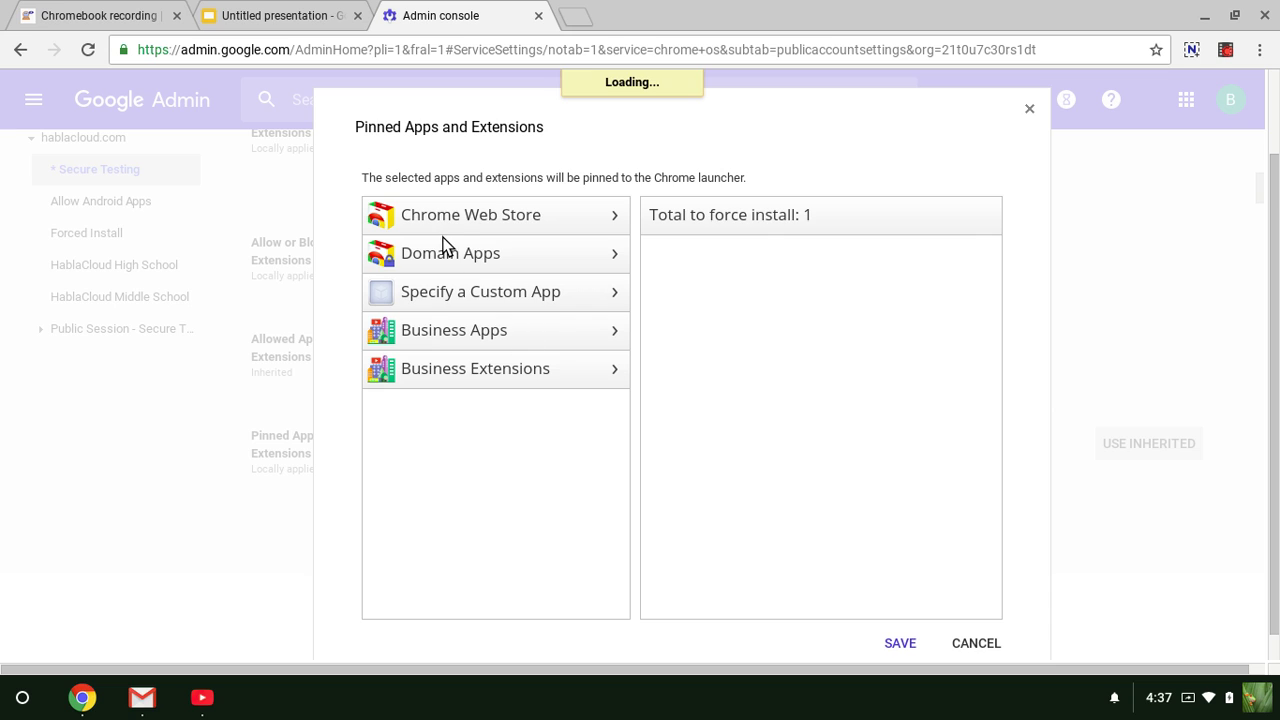
left_click(450, 228)
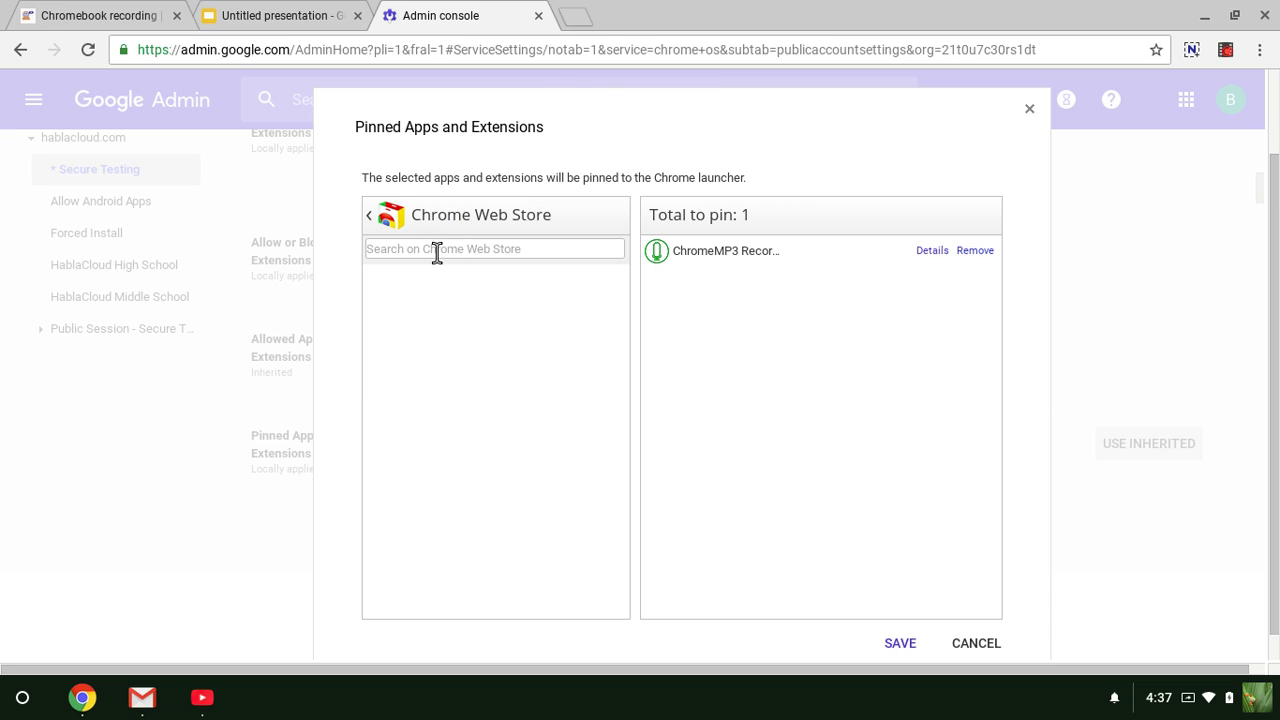
left_click(437, 251)
type("Hab")
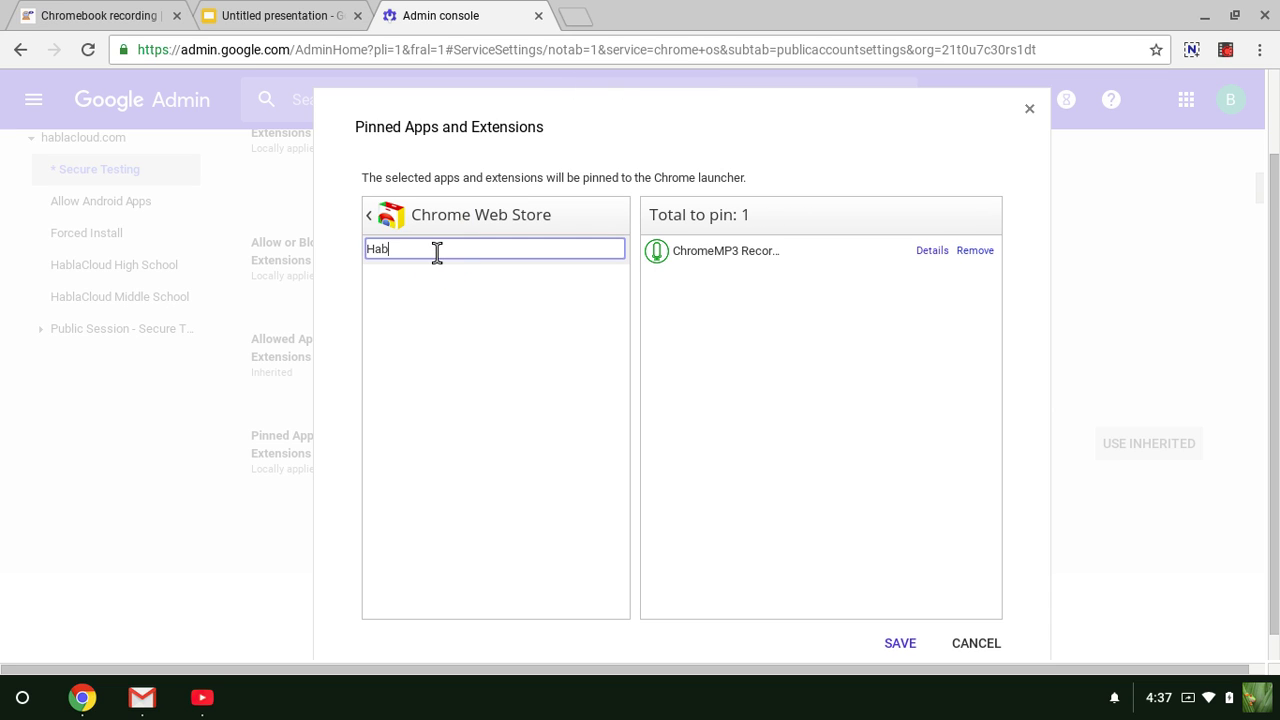
type("lacloud")
key("Return")
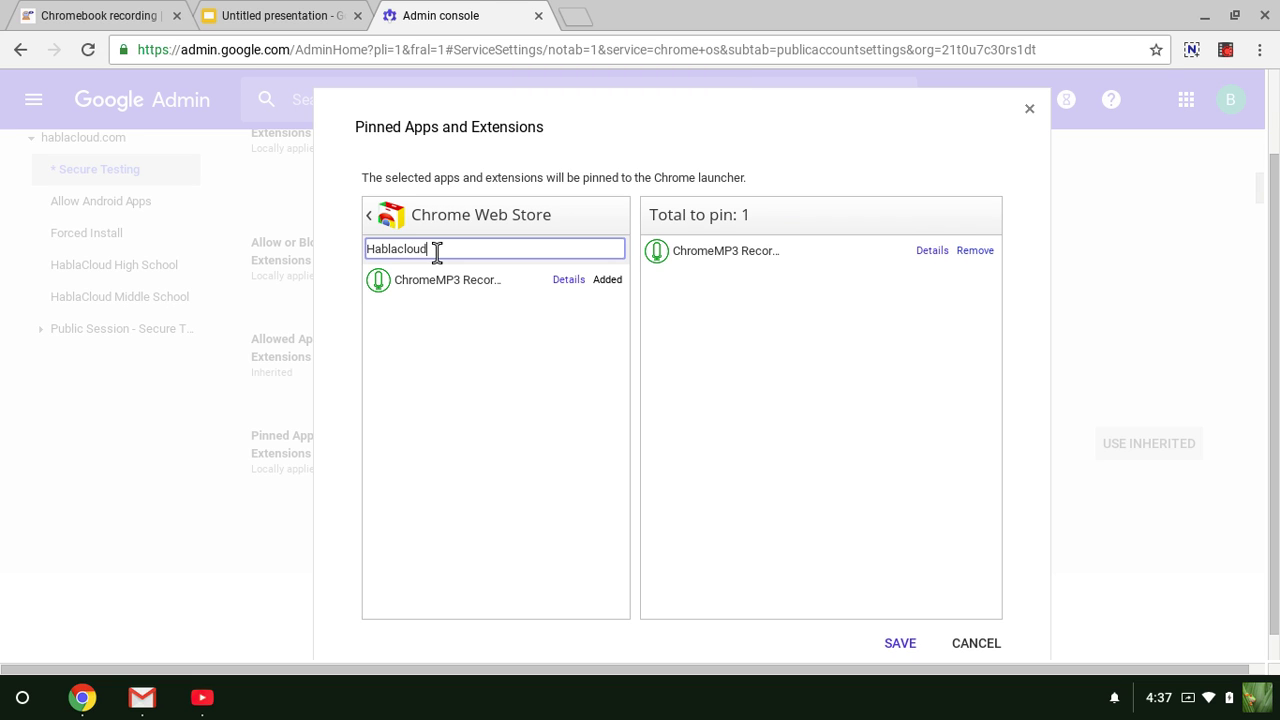
left_click(960, 643)
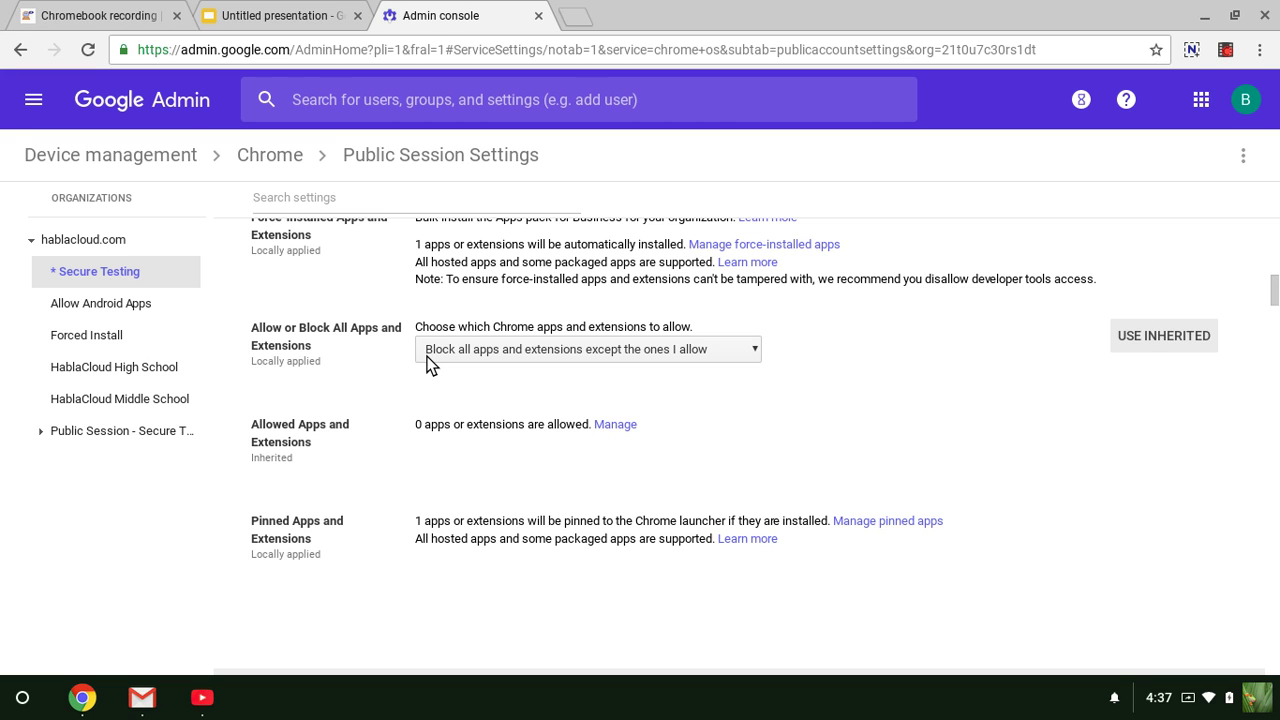
- Examine the Security section of the Secure Testing public session settings, from idle logout through remote access clients
scroll(274, 477, "down", 2)
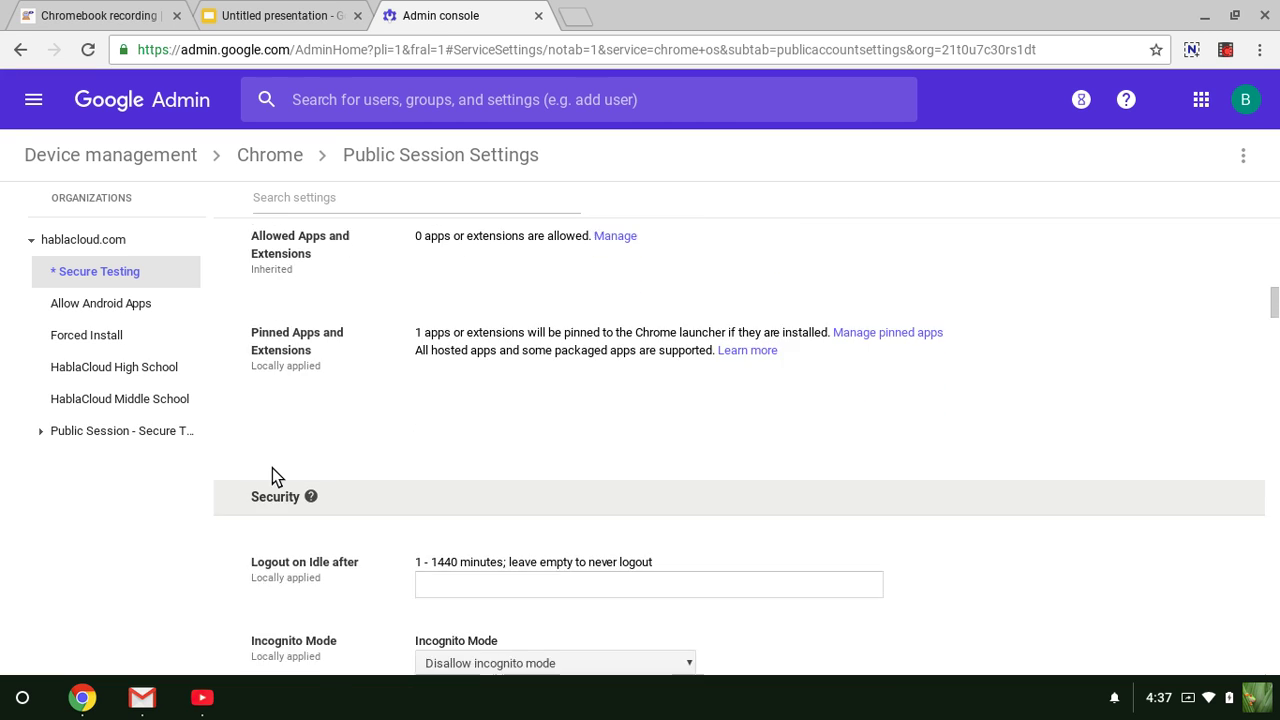
scroll(272, 468, "down", 3)
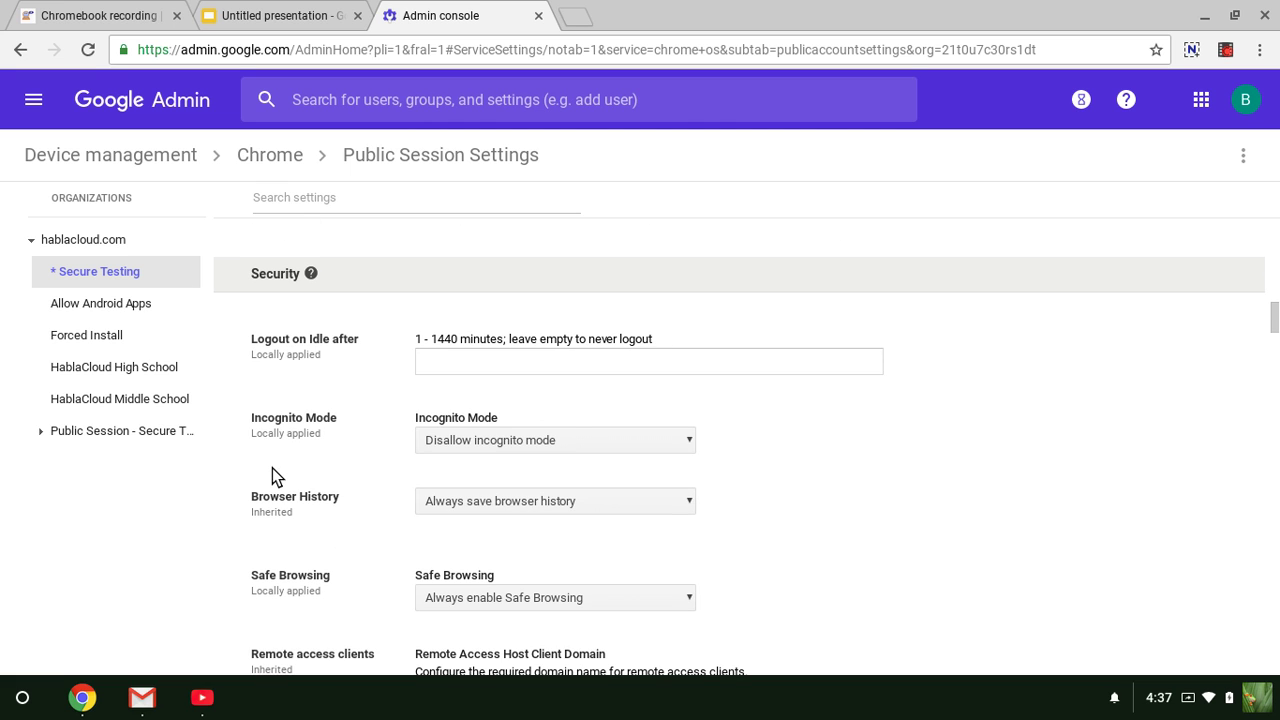
scroll(272, 468, "down", 1)
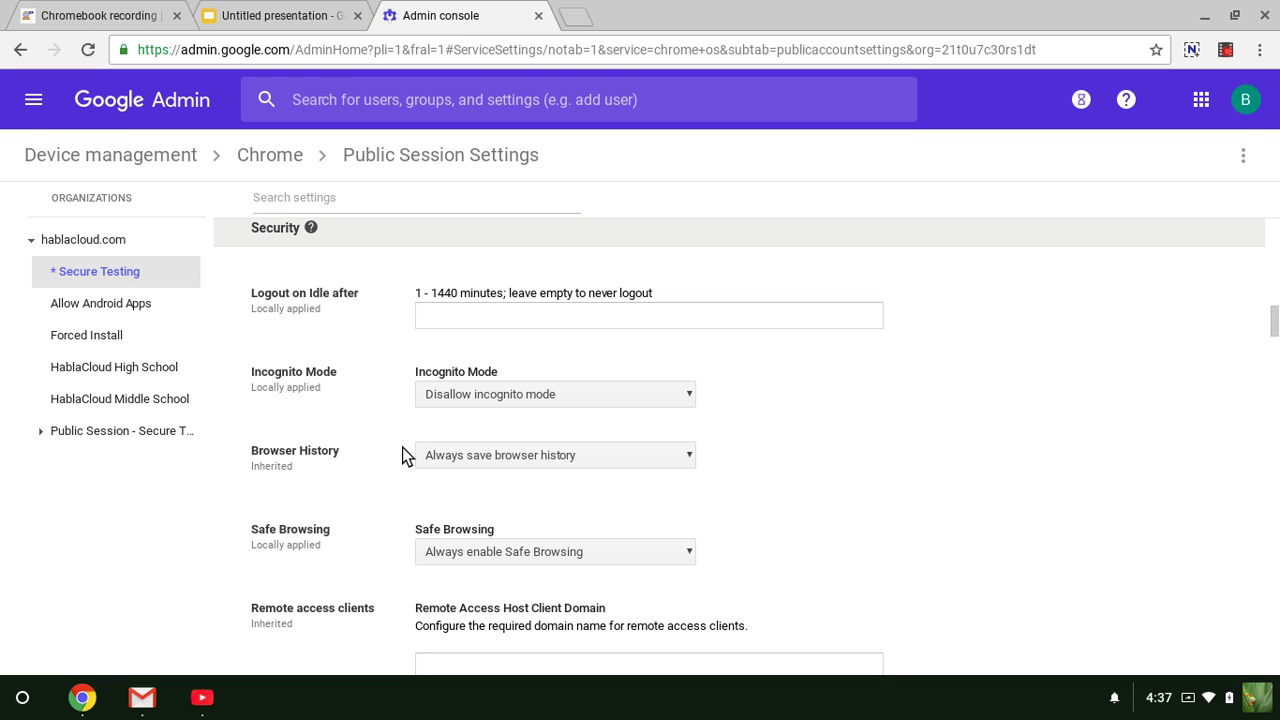
scroll(402, 455, "down", 3)
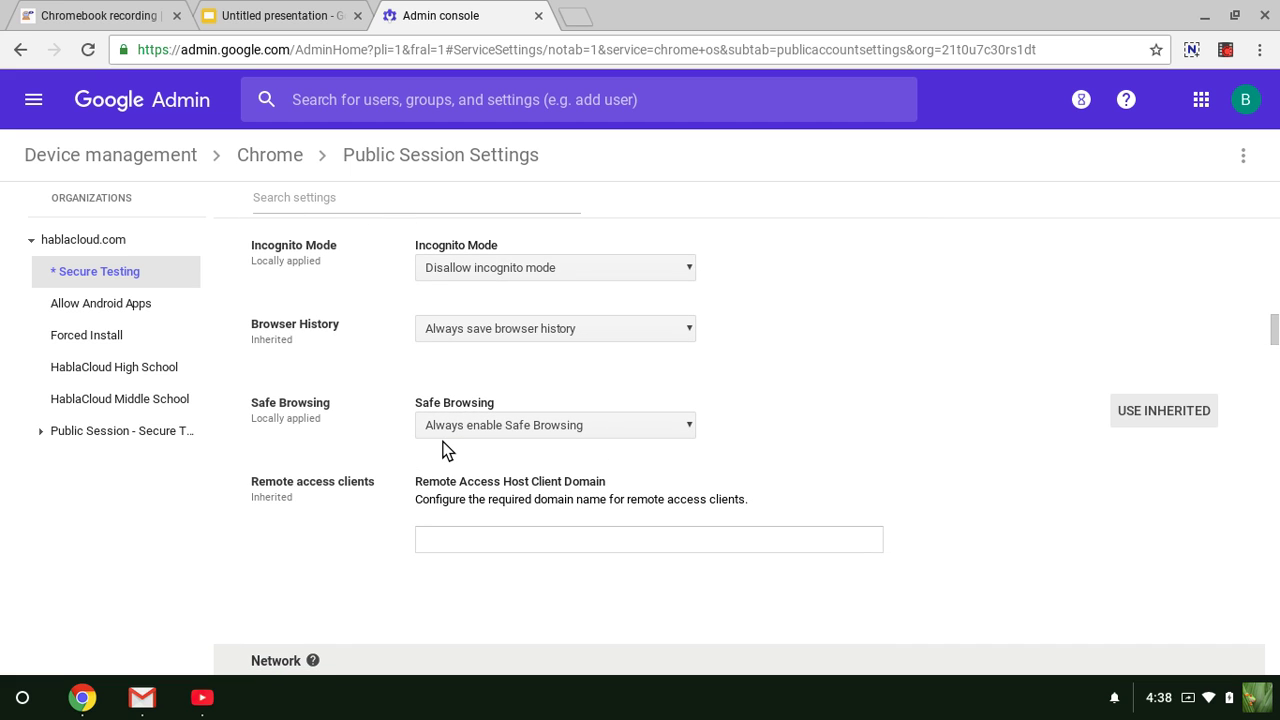
scroll(355, 465, "down", 1)
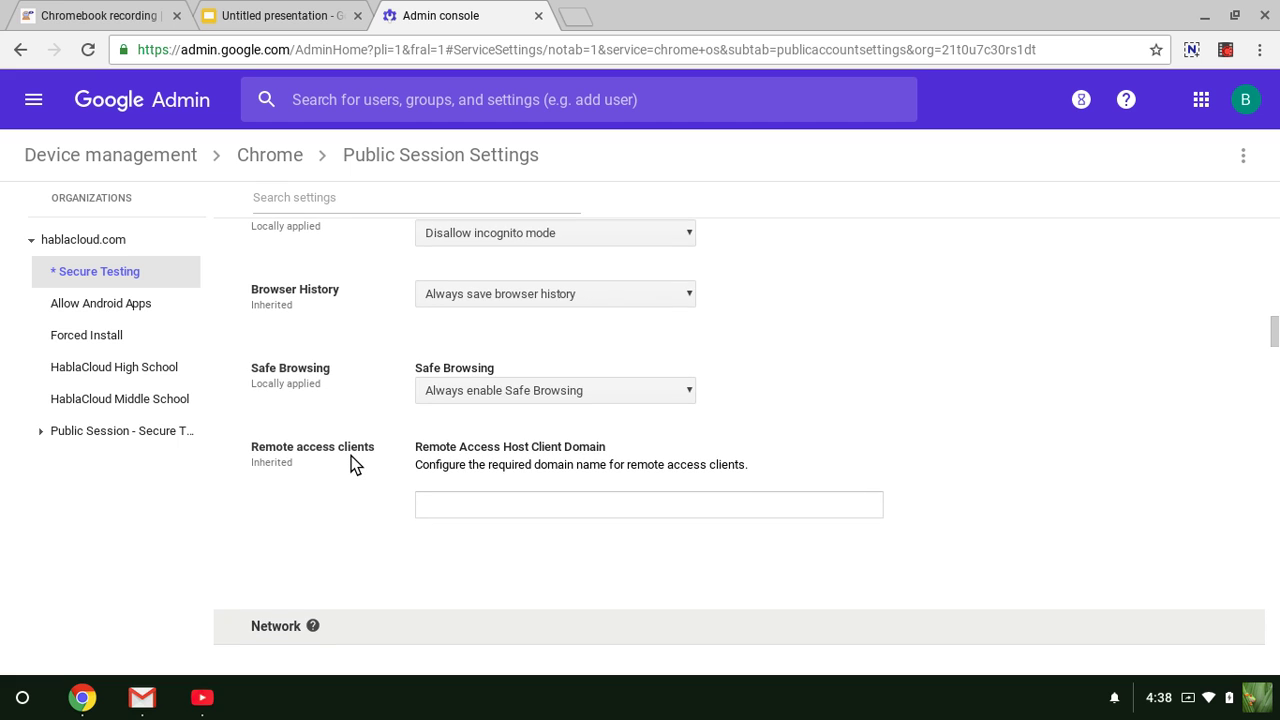
scroll(355, 465, "down", 2)
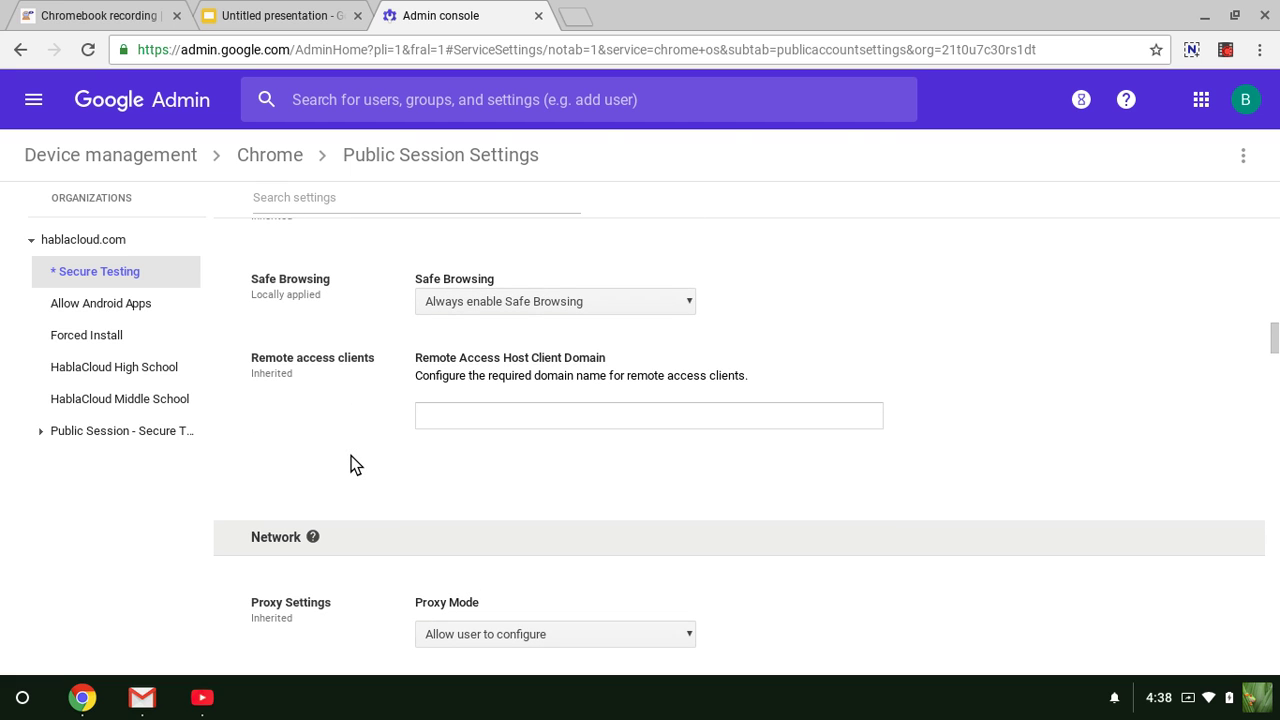
scroll(355, 465, "down", 2)
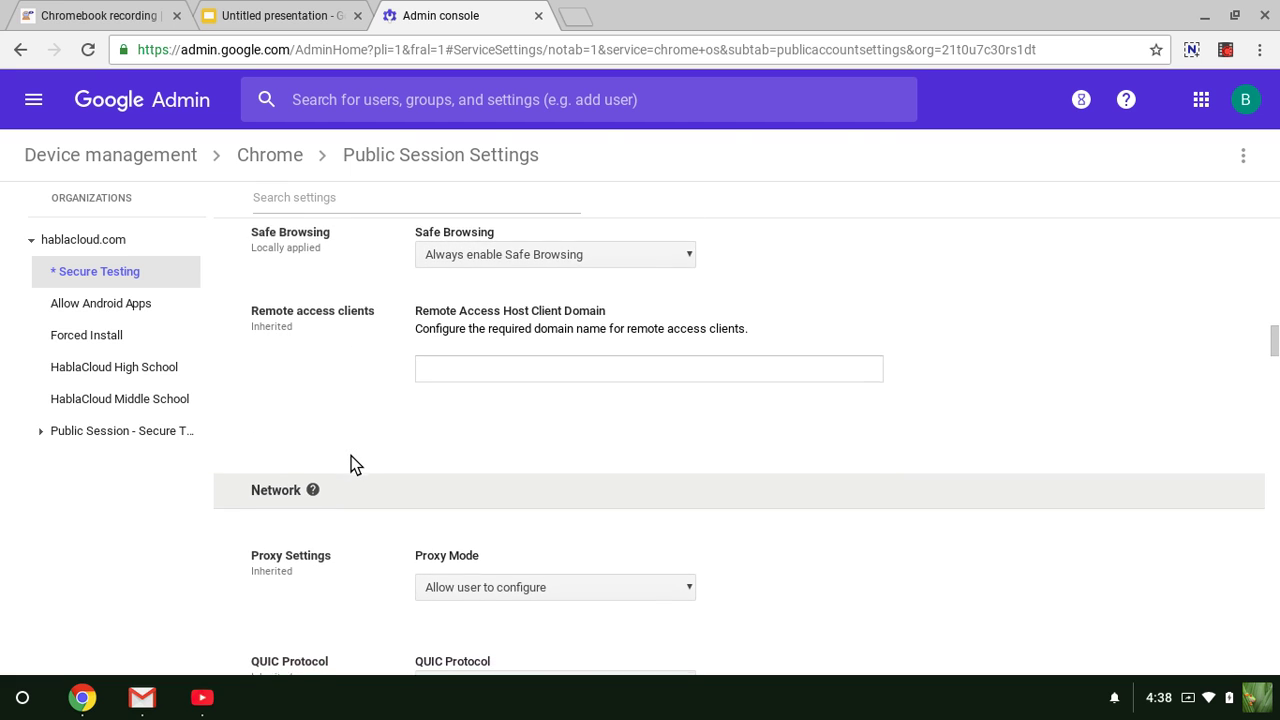
- Examine the Network section's proxy and QUIC policies and the Startup section's home button, homepage and startup page policies
scroll(355, 465, "down", 5)
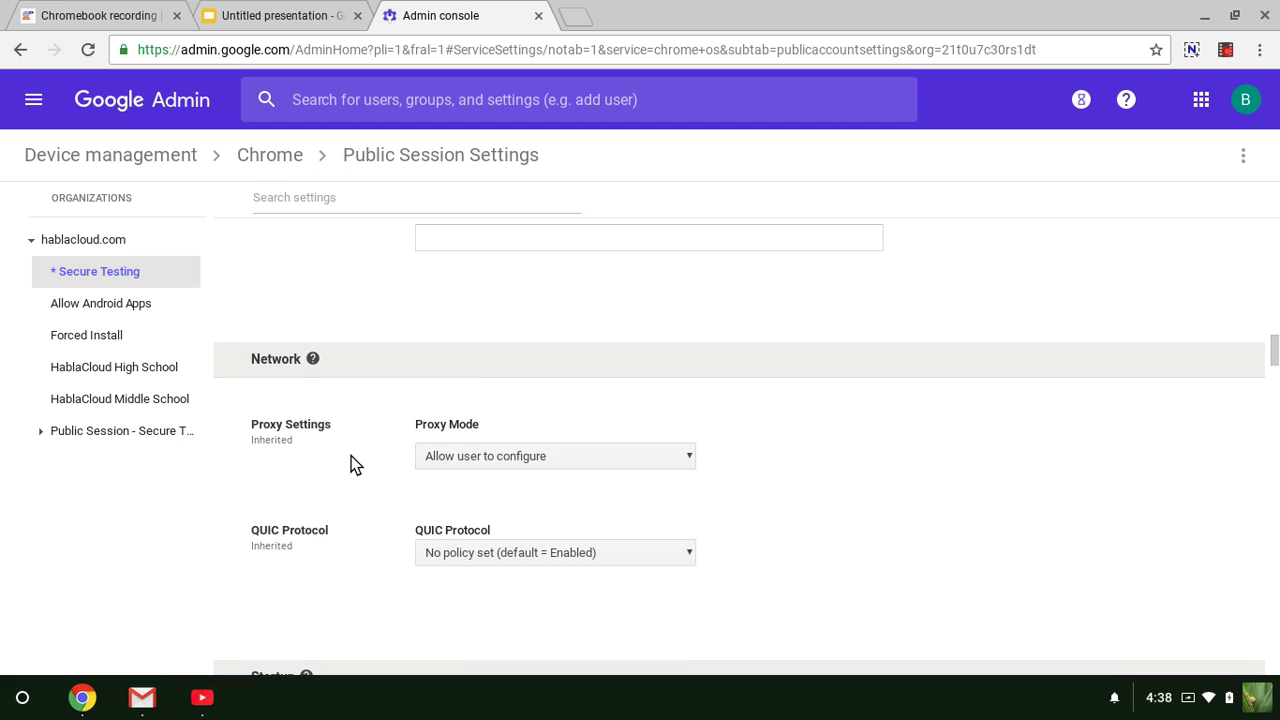
scroll(350, 465, "down", 7)
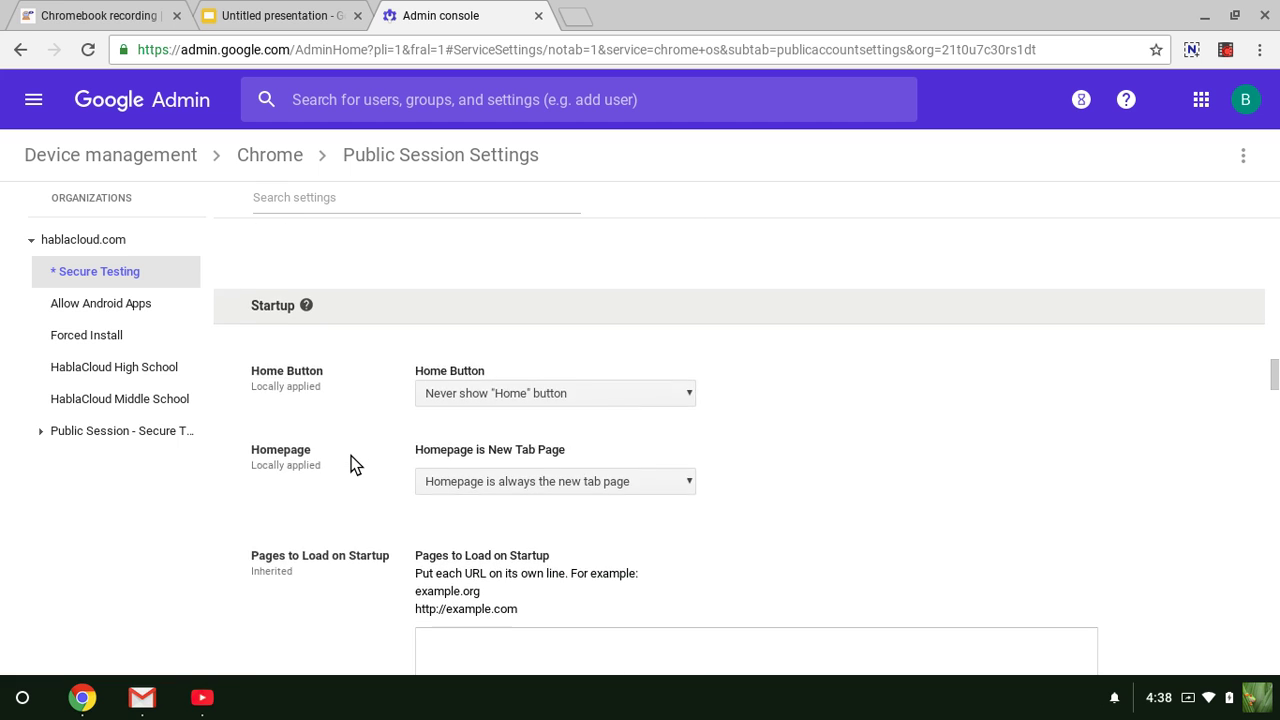
scroll(350, 465, "down", 1)
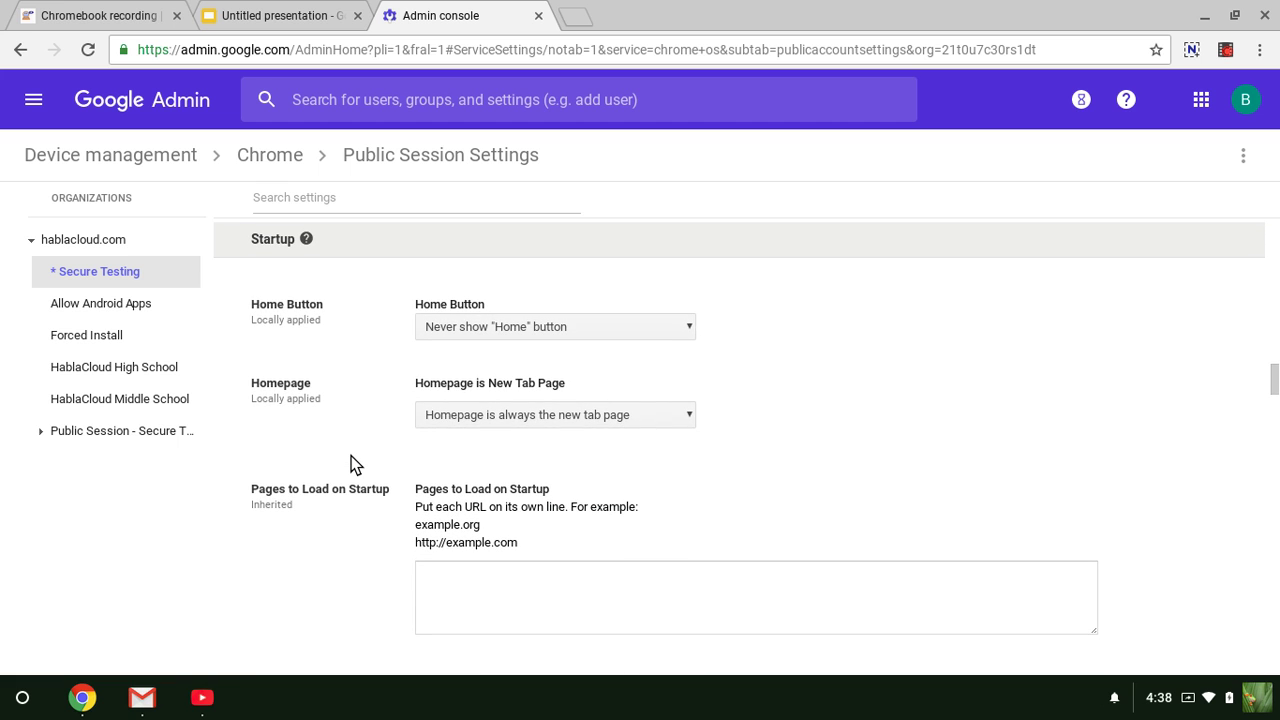
mouse_move(378, 418)
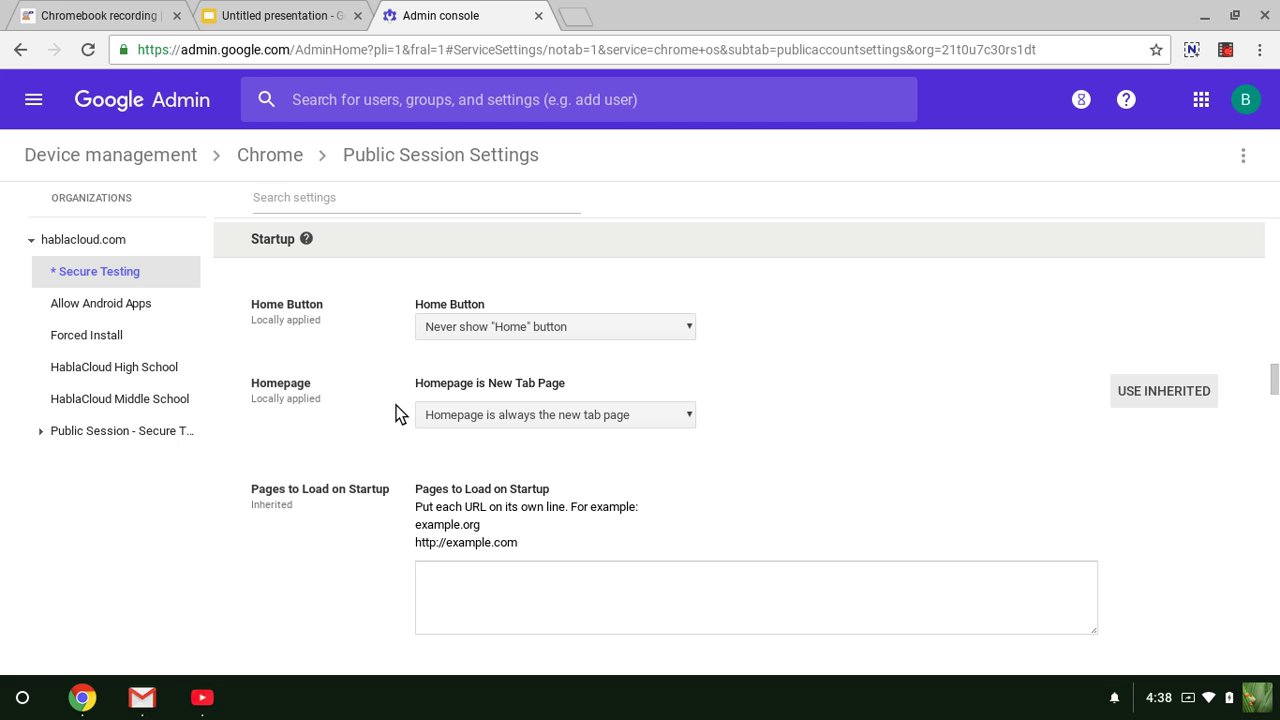
scroll(396, 405, "down", 3)
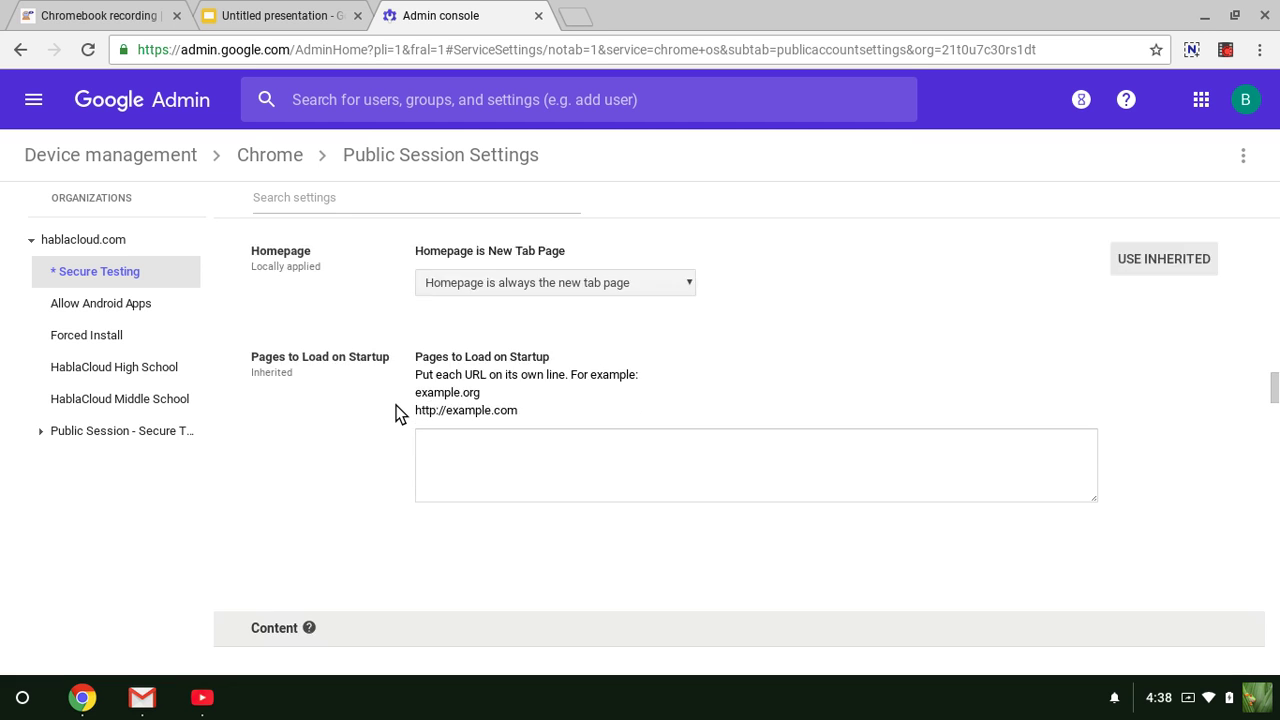
- Examine the Content section from Safe Search and Screenshot through the URL blacklist, its exceptions and the Cast policies
scroll(396, 414, "down", 3)
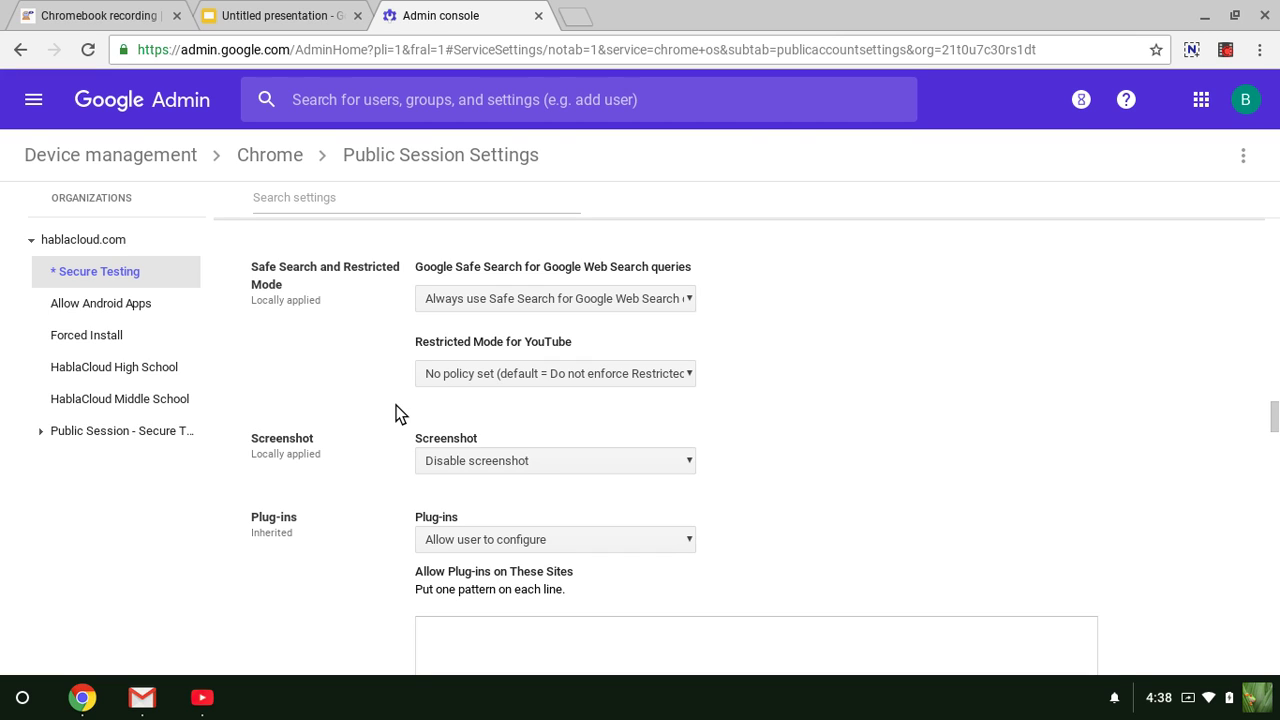
mouse_move(403, 386)
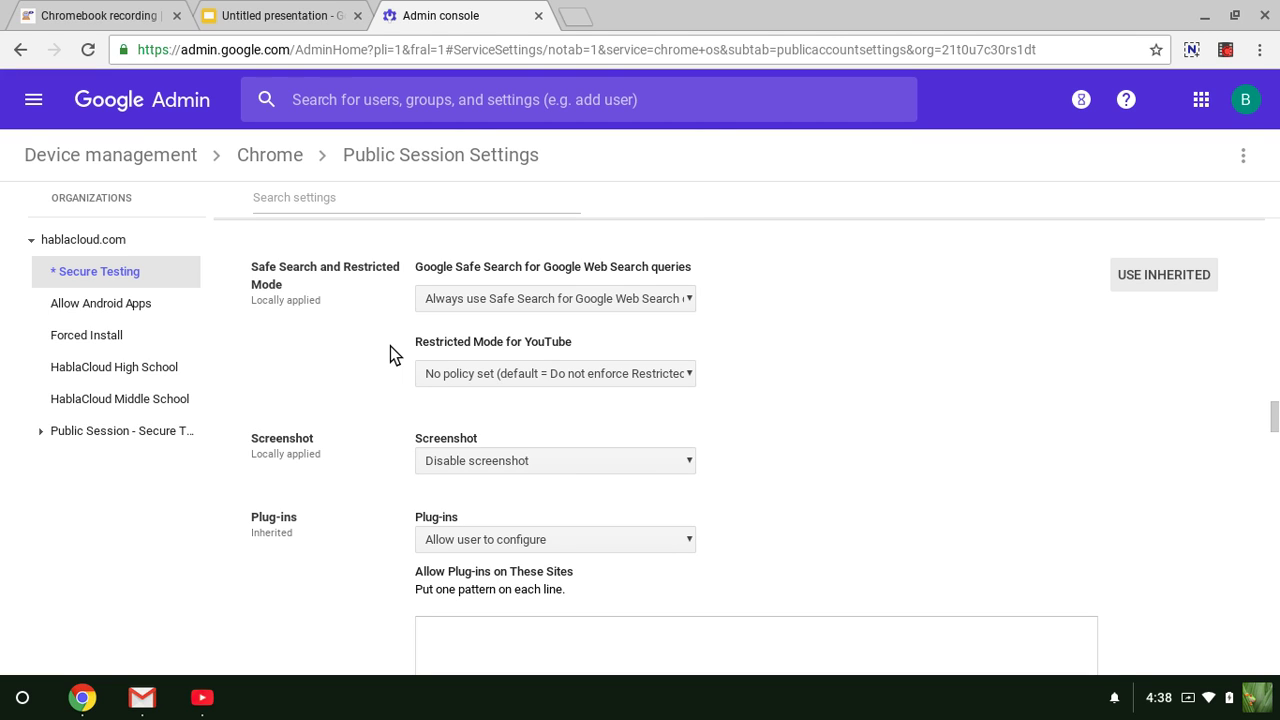
scroll(380, 437, "down", 1)
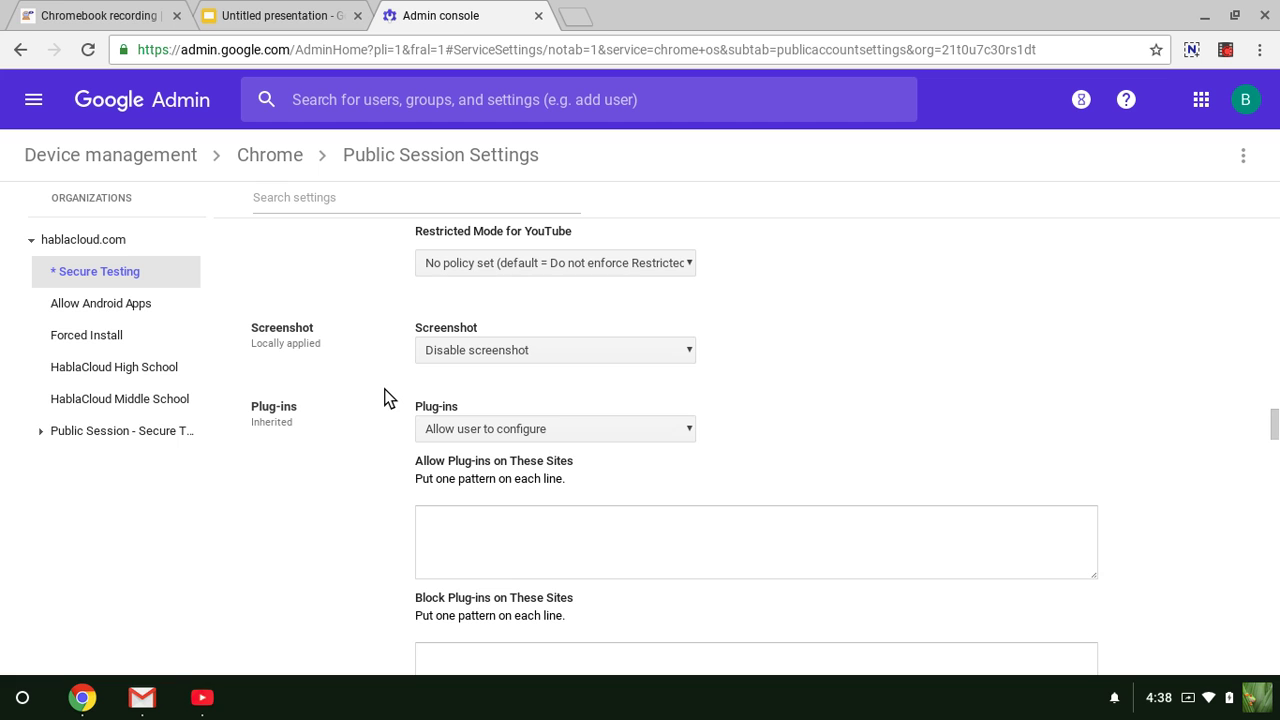
scroll(384, 397, "down", 2)
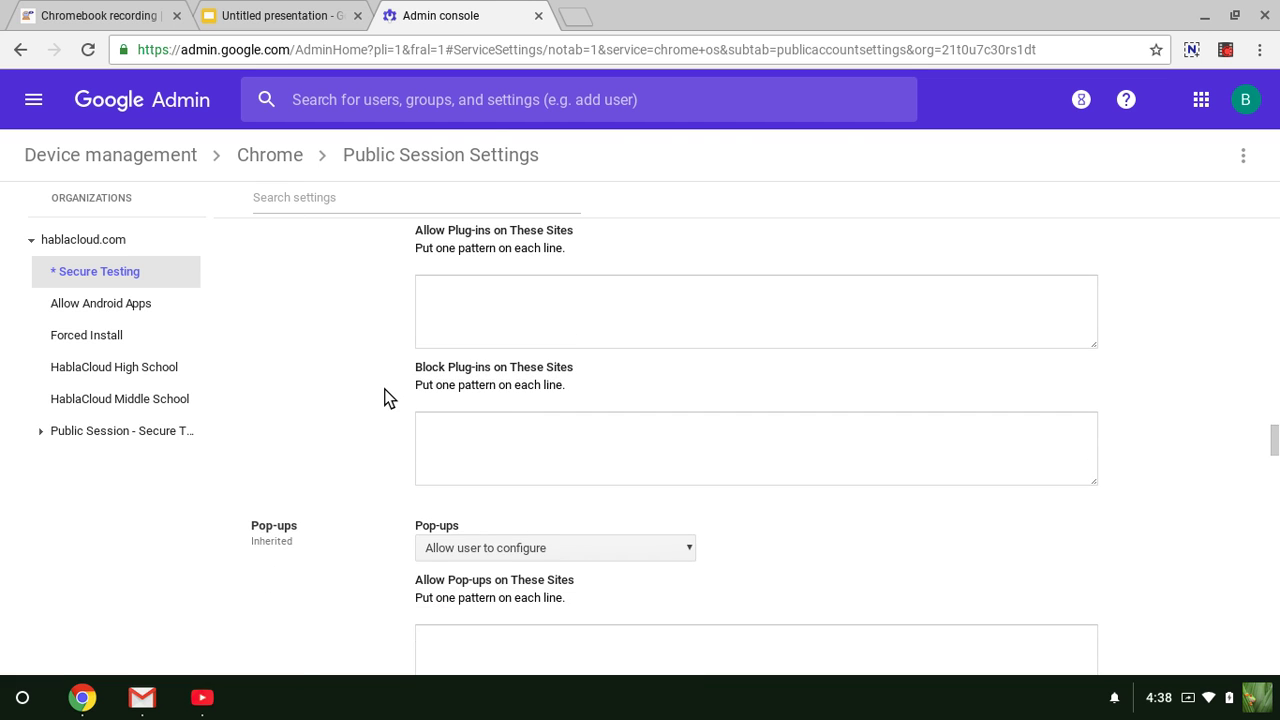
scroll(384, 397, "down", 4)
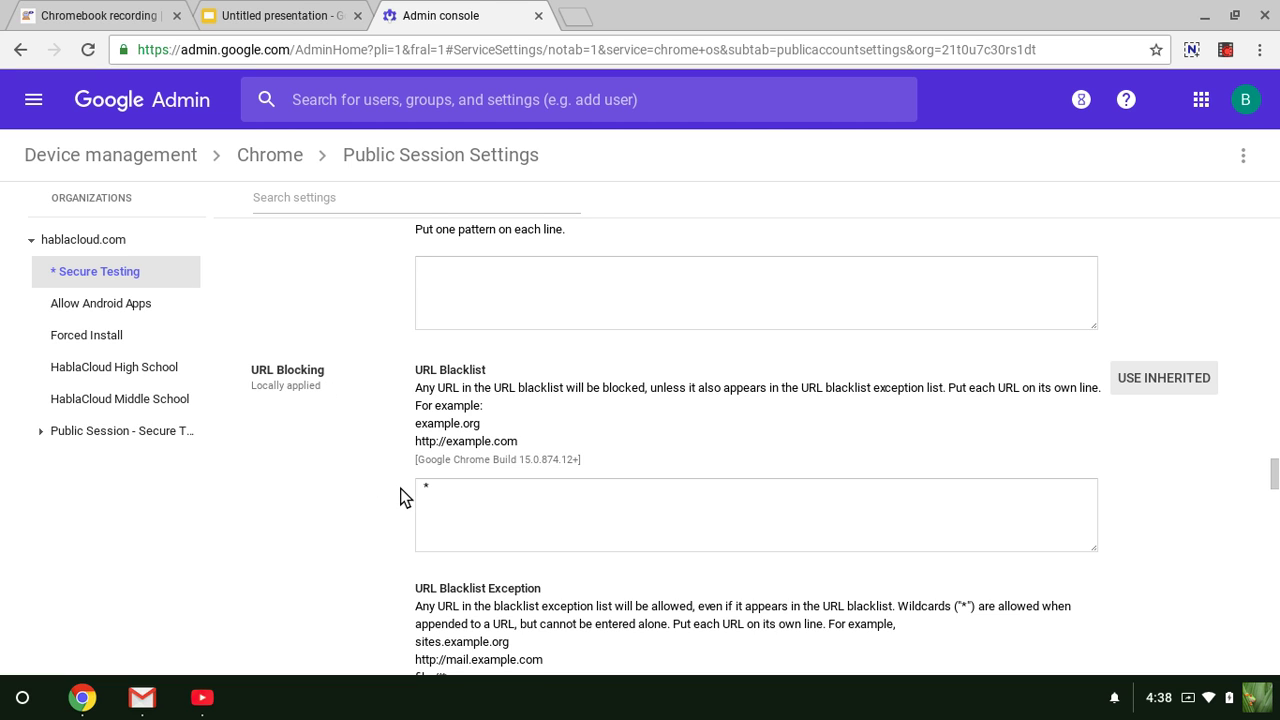
scroll(400, 489, "down", 1)
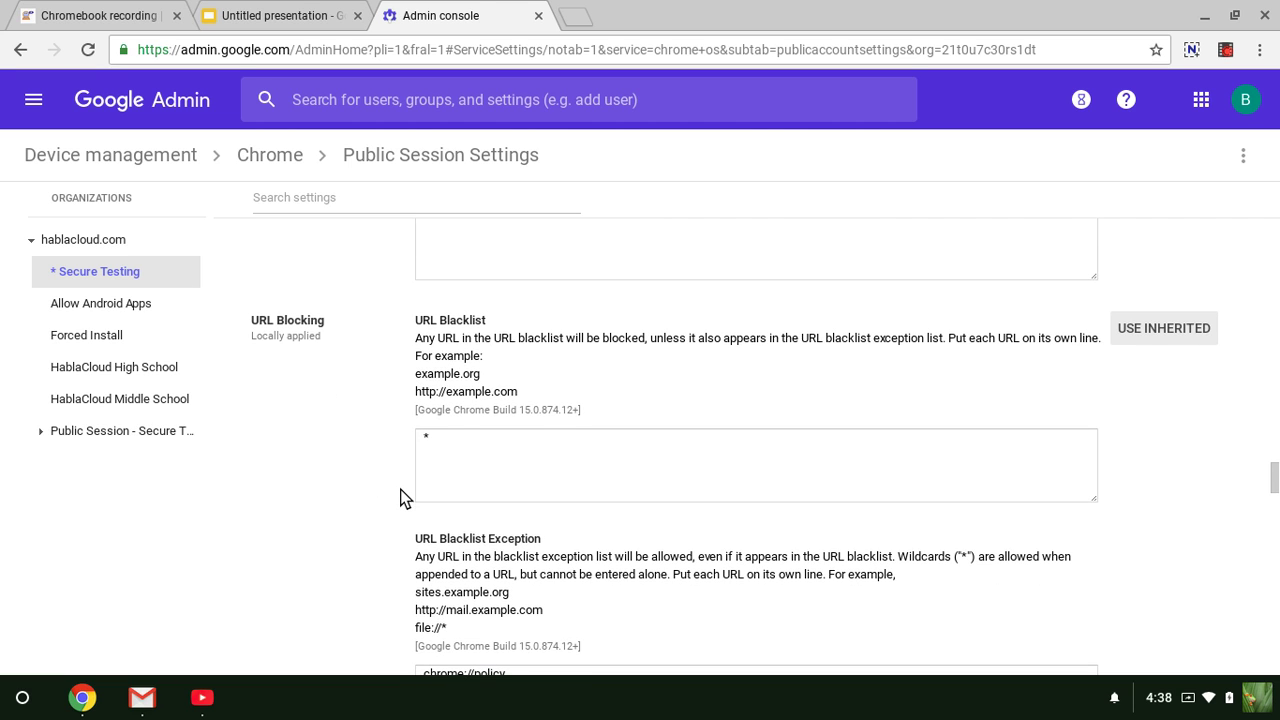
scroll(400, 489, "down", 2)
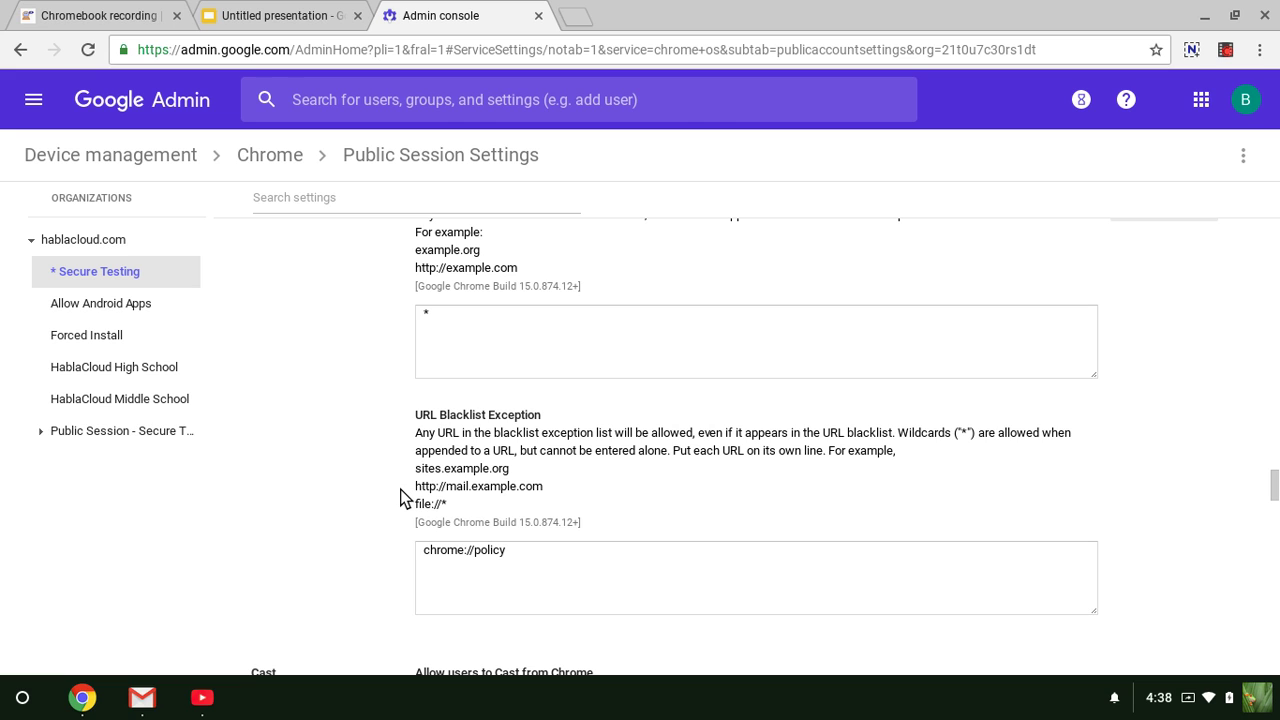
scroll(400, 489, "down", 1)
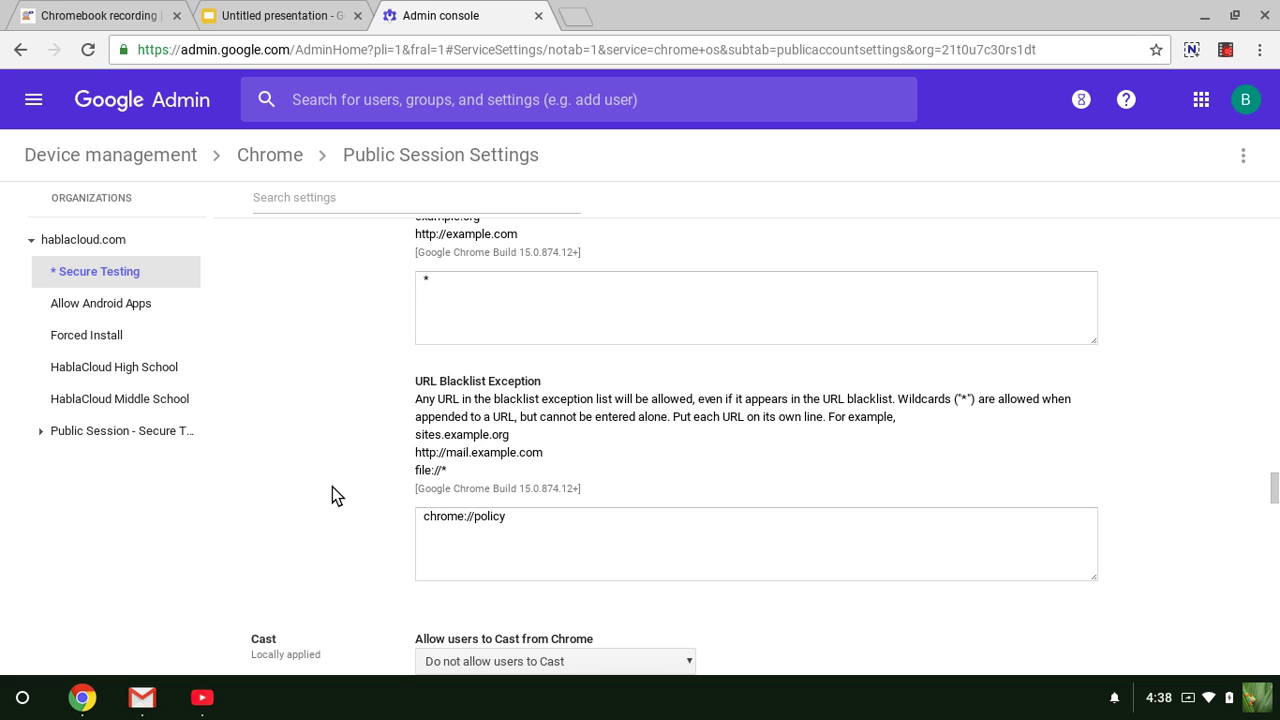
scroll(344, 493, "down", 3)
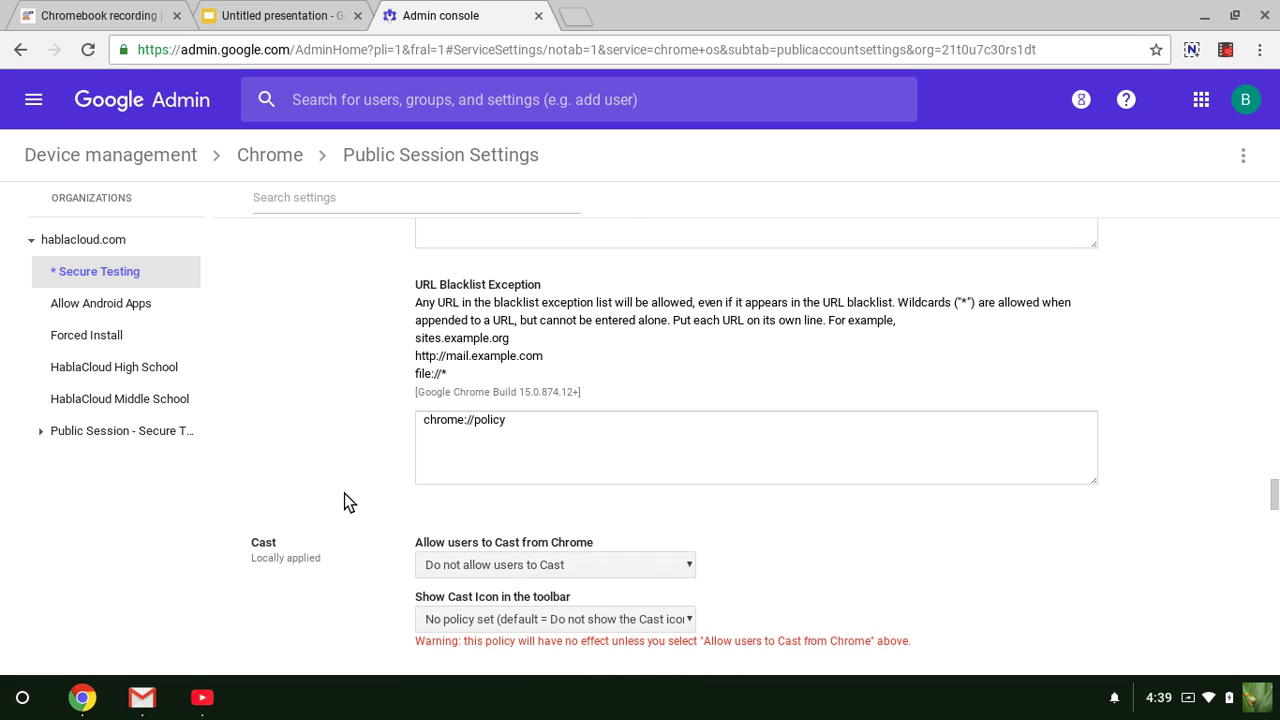
scroll(346, 494, "down", 1)
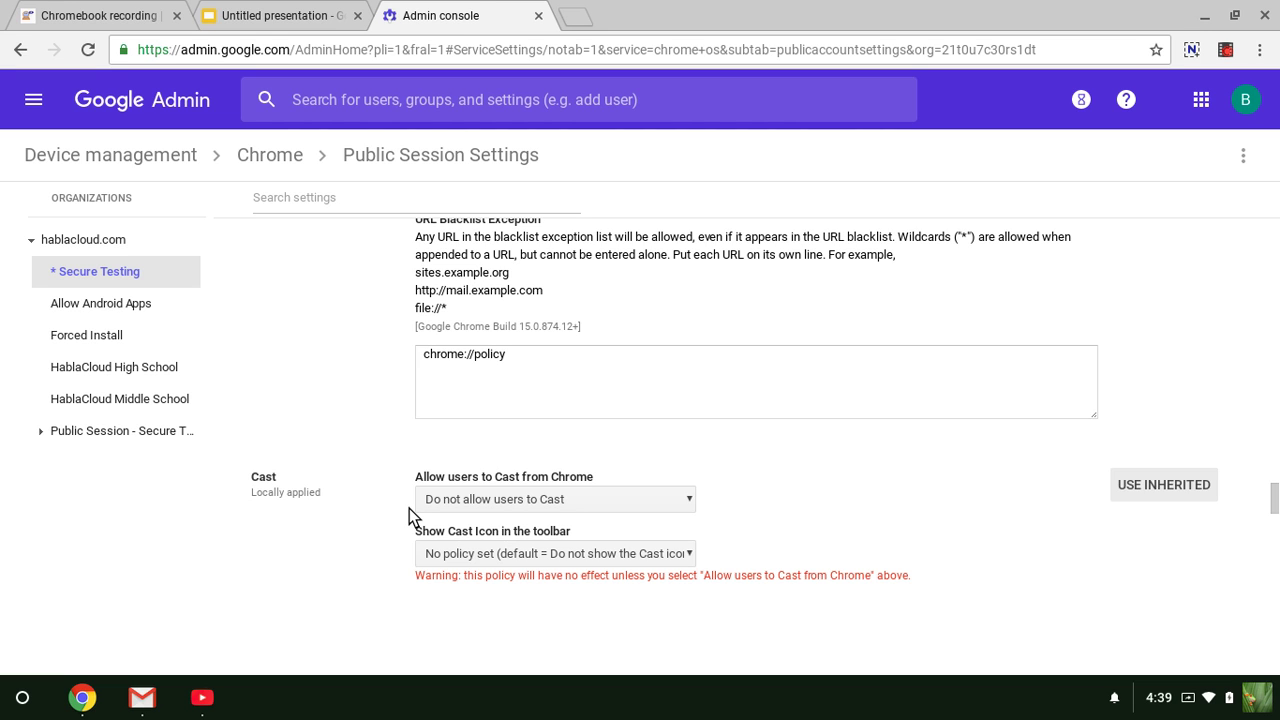
- Examine the Printing section, including the print preview default and native Chrome OS printers
scroll(409, 508, "down", 5)
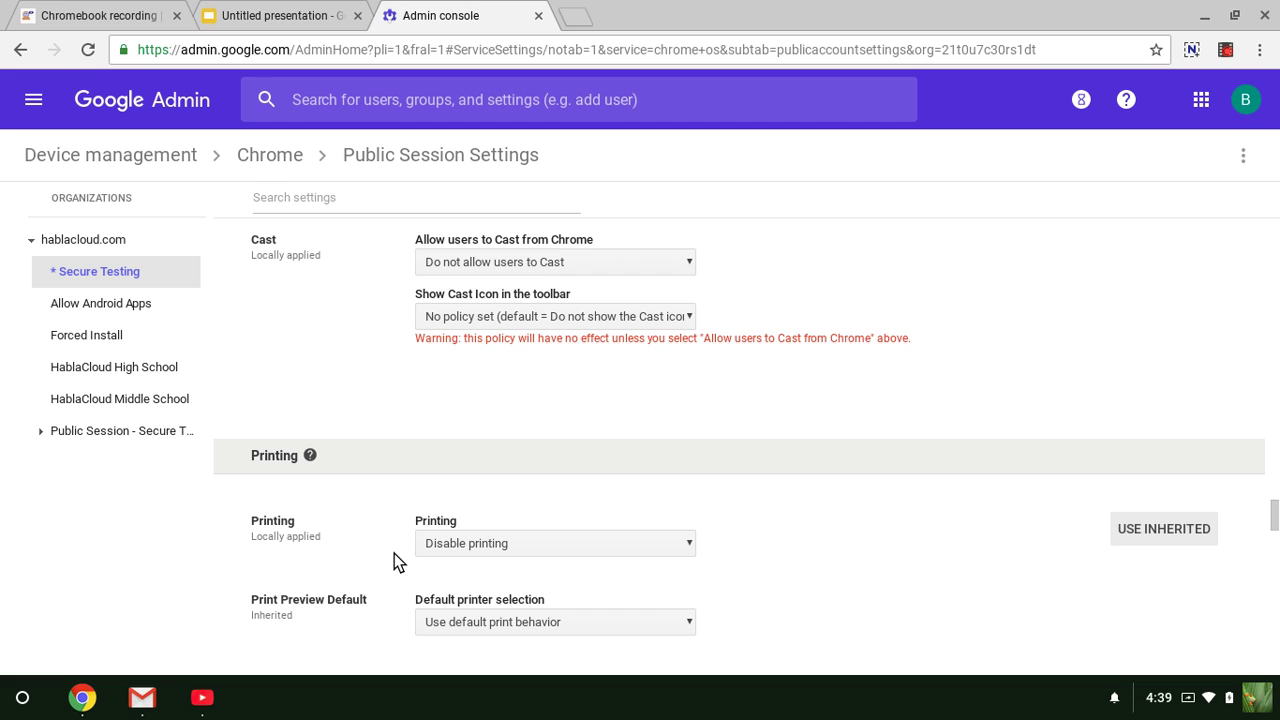
scroll(394, 553, "down", 2)
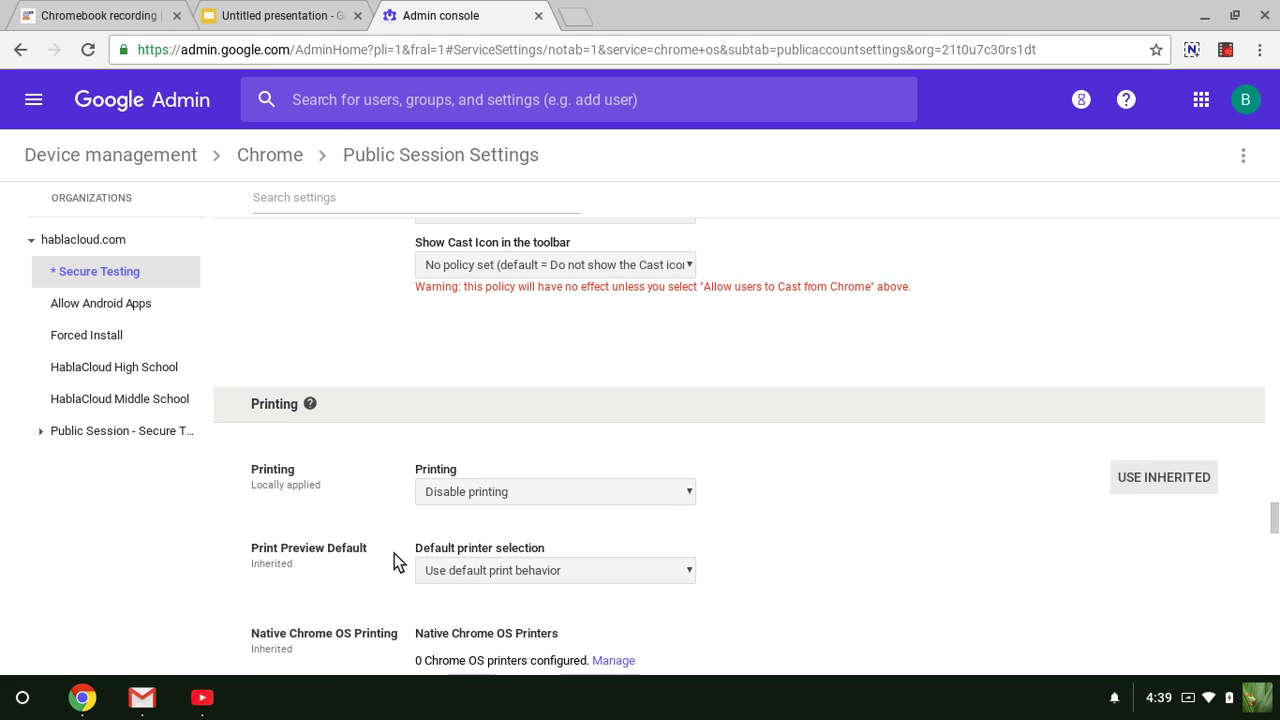
scroll(394, 553, "down", 6)
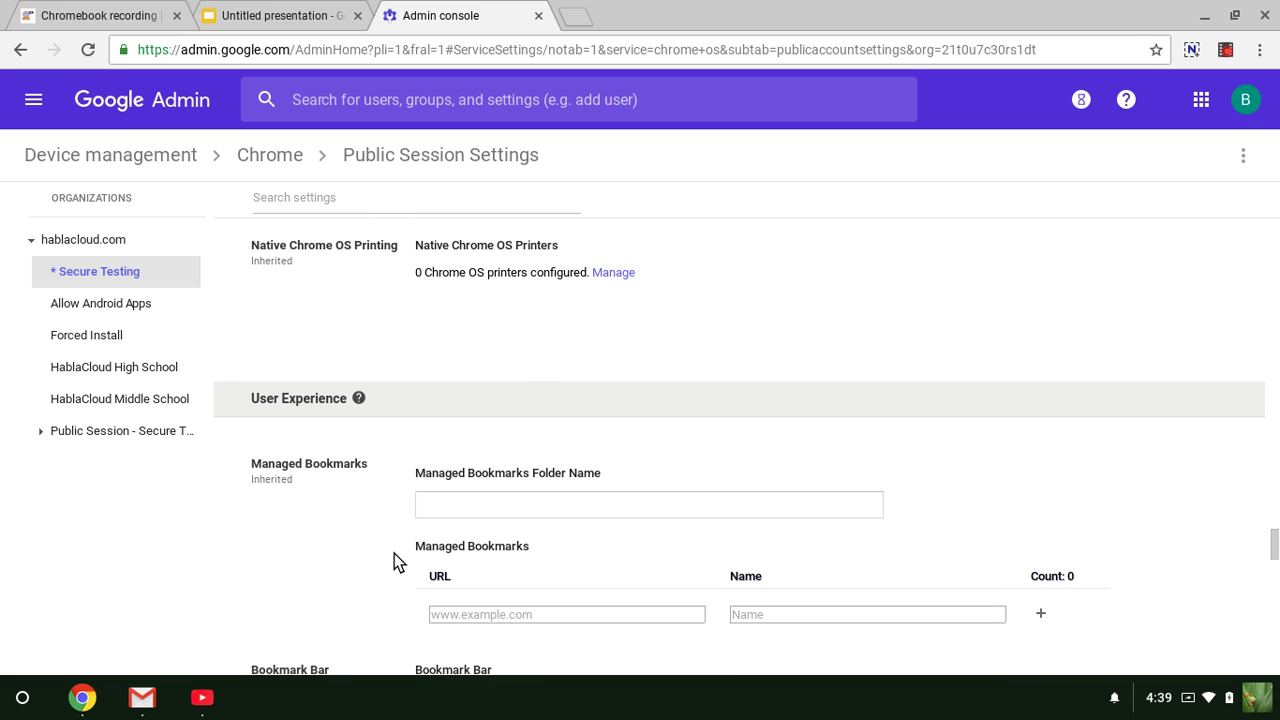
scroll(394, 553, "down", 3)
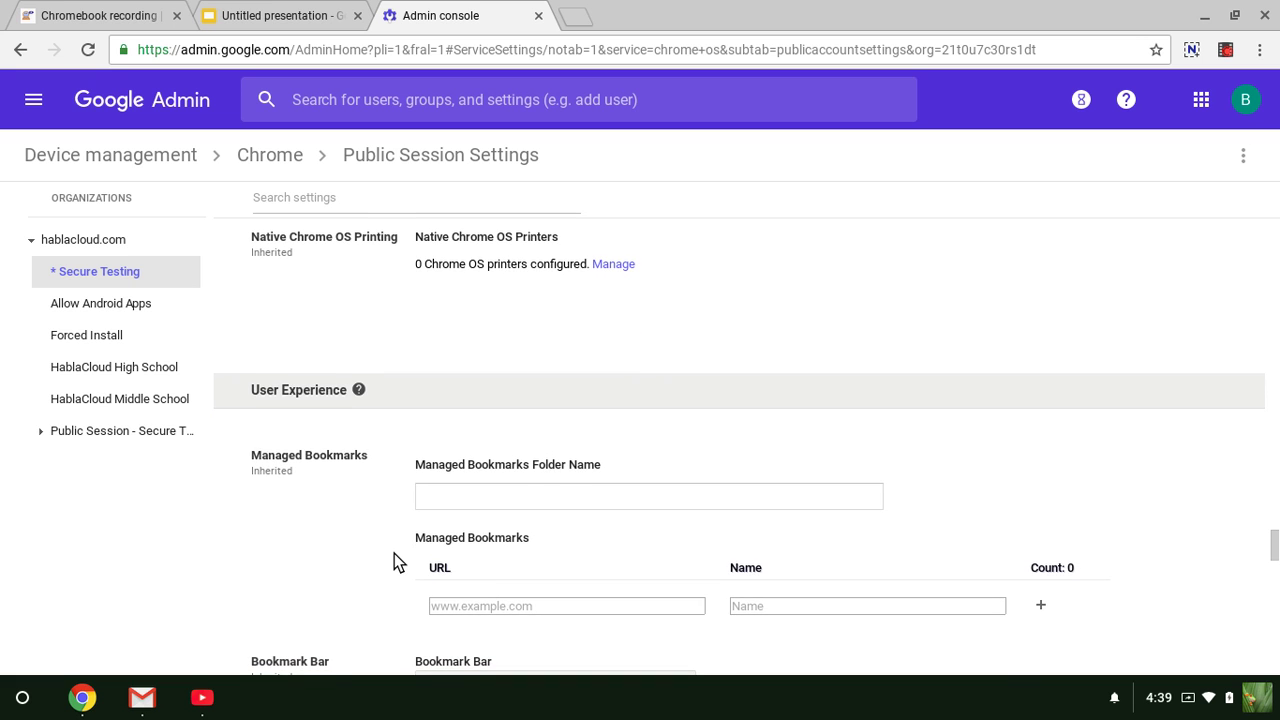
- Set the Developer Tools policy in the User Experience section to "Never allow use of built-in developer tools"
scroll(394, 553, "down", 2)
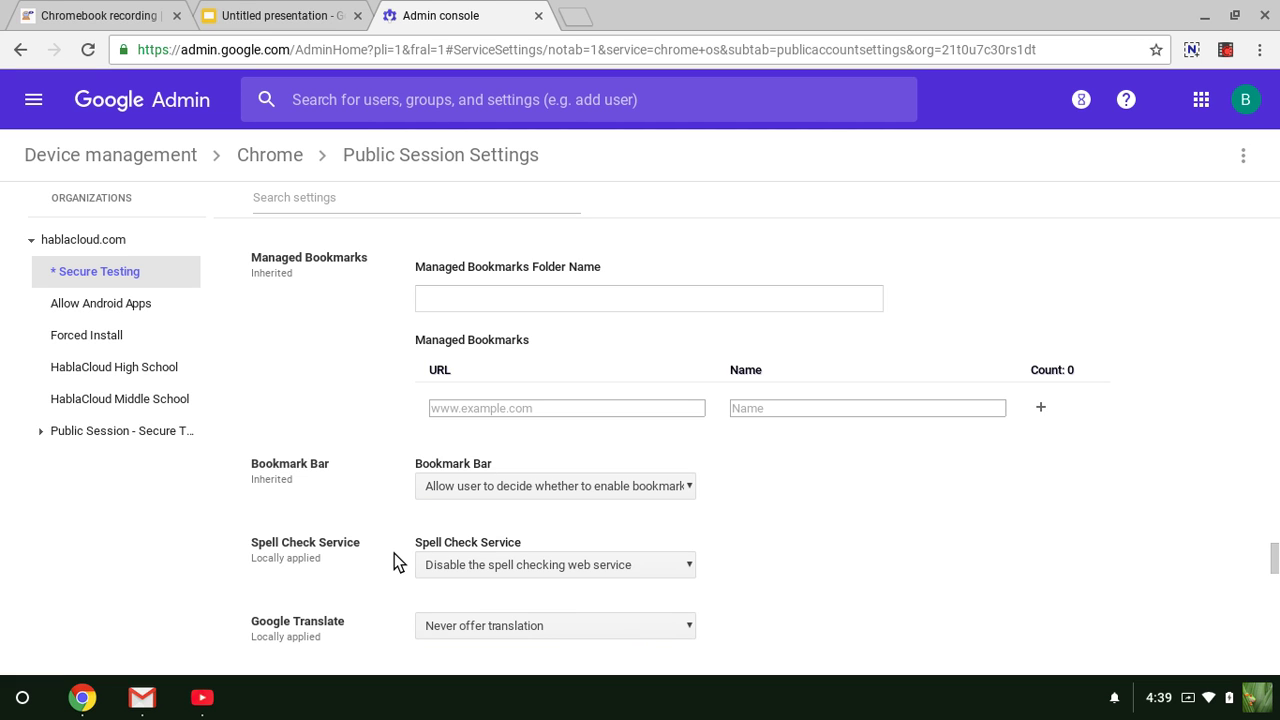
scroll(394, 560, "down", 3)
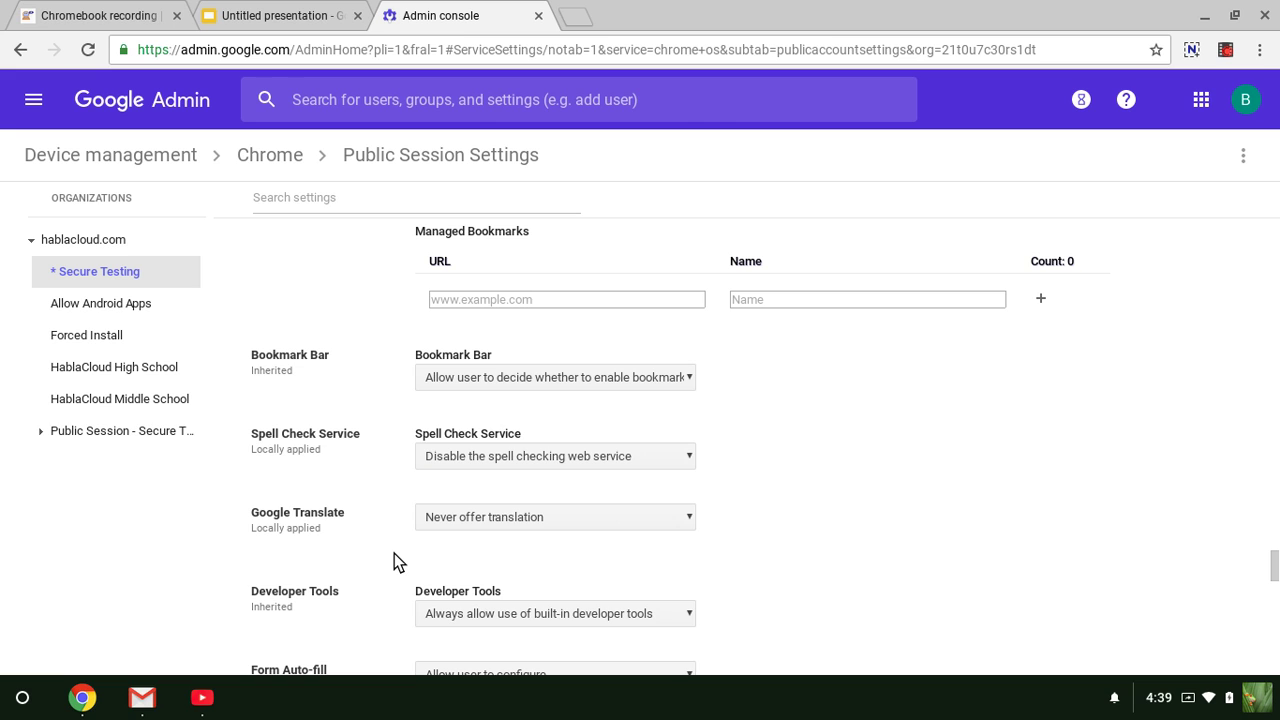
scroll(394, 553, "down", 2)
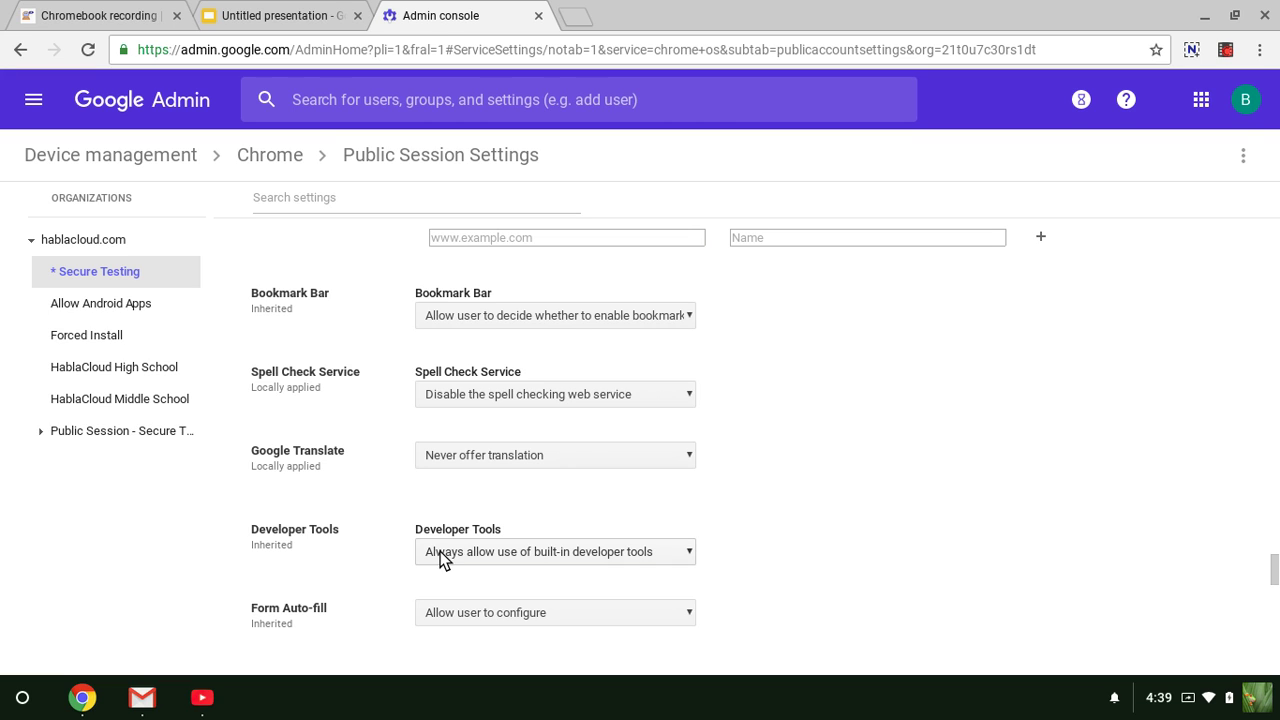
left_click(443, 556)
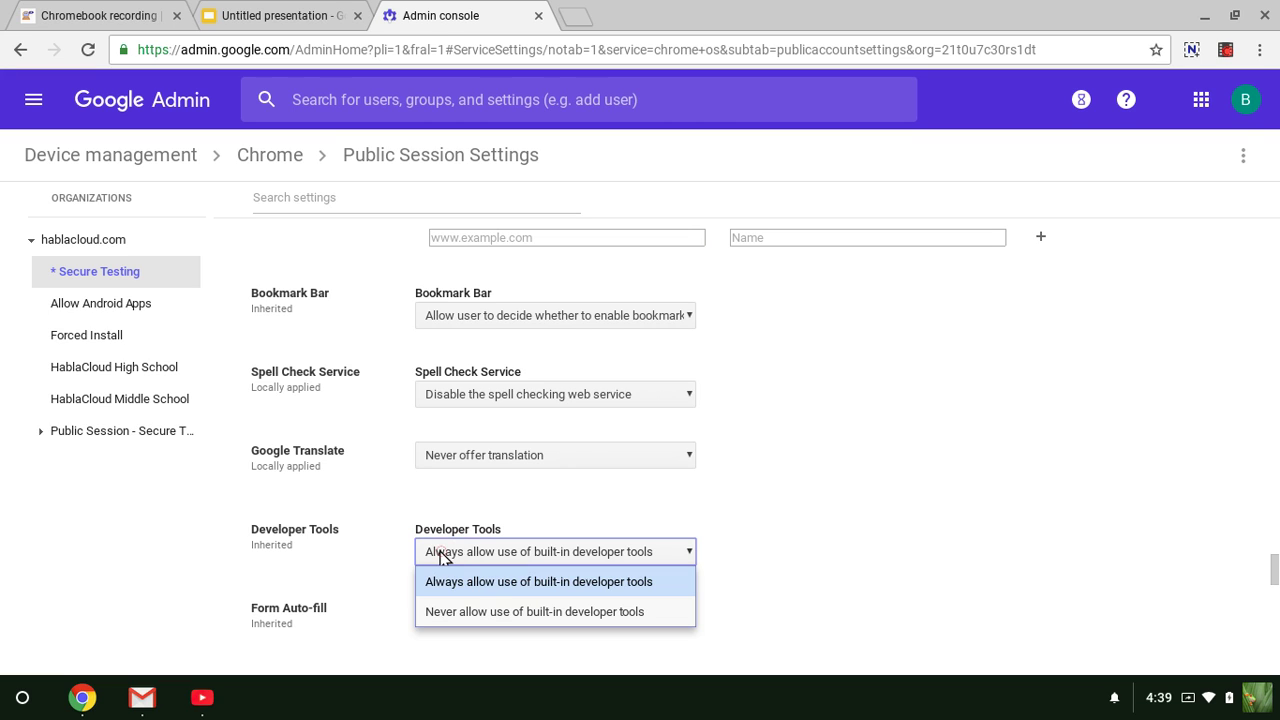
left_click(443, 611)
mouse_move(395, 580)
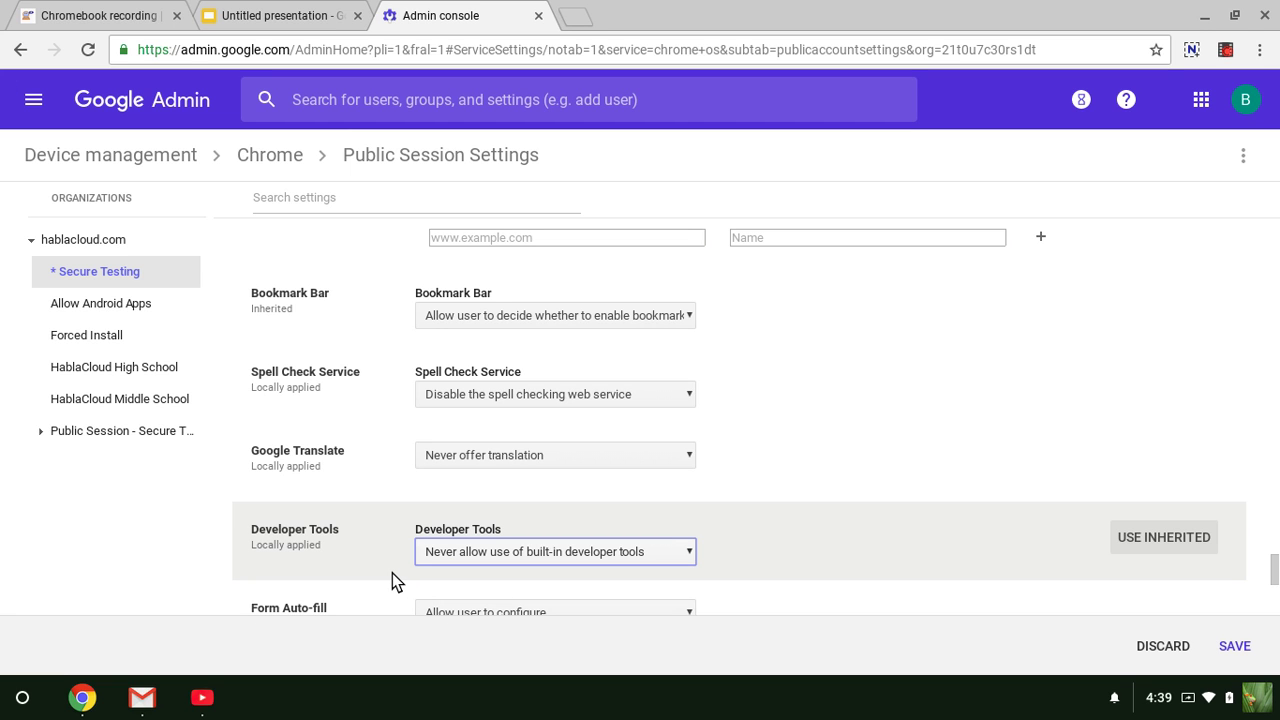
- Examine the remaining User Experience policies and the Search Suggest and Omnibox Search Provider policies
scroll(392, 573, "down", 3)
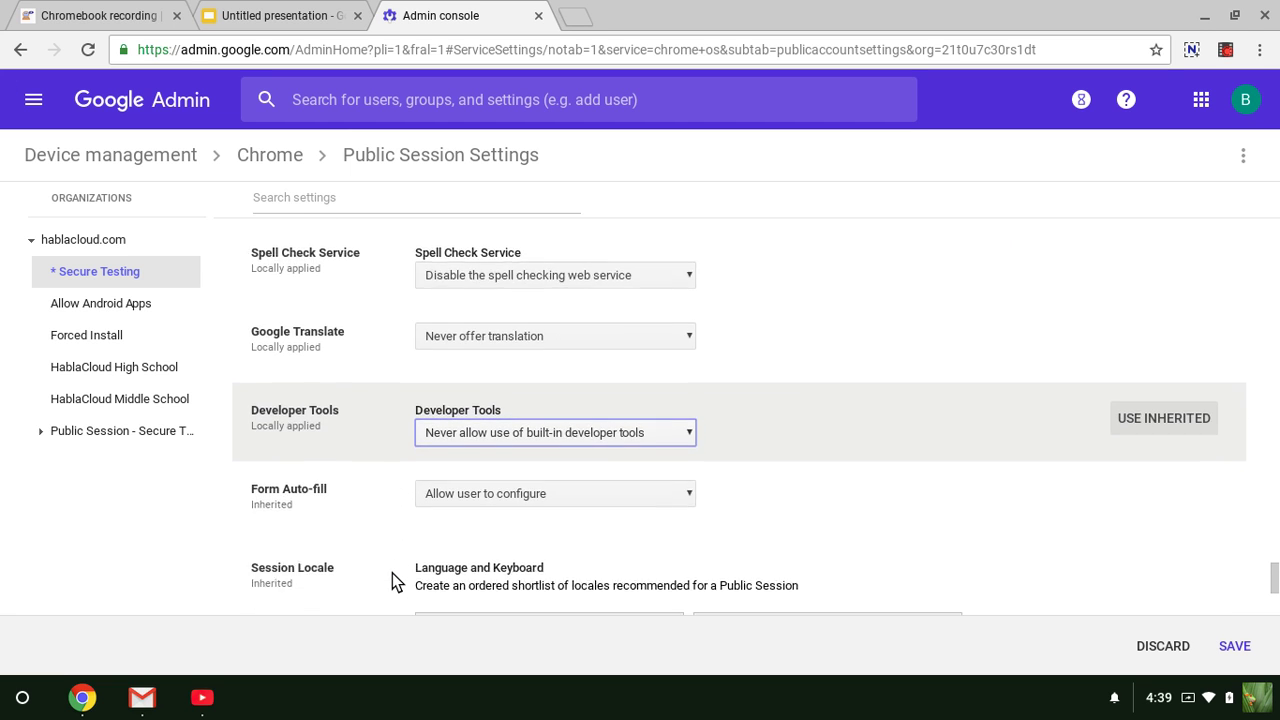
scroll(392, 573, "down", 7)
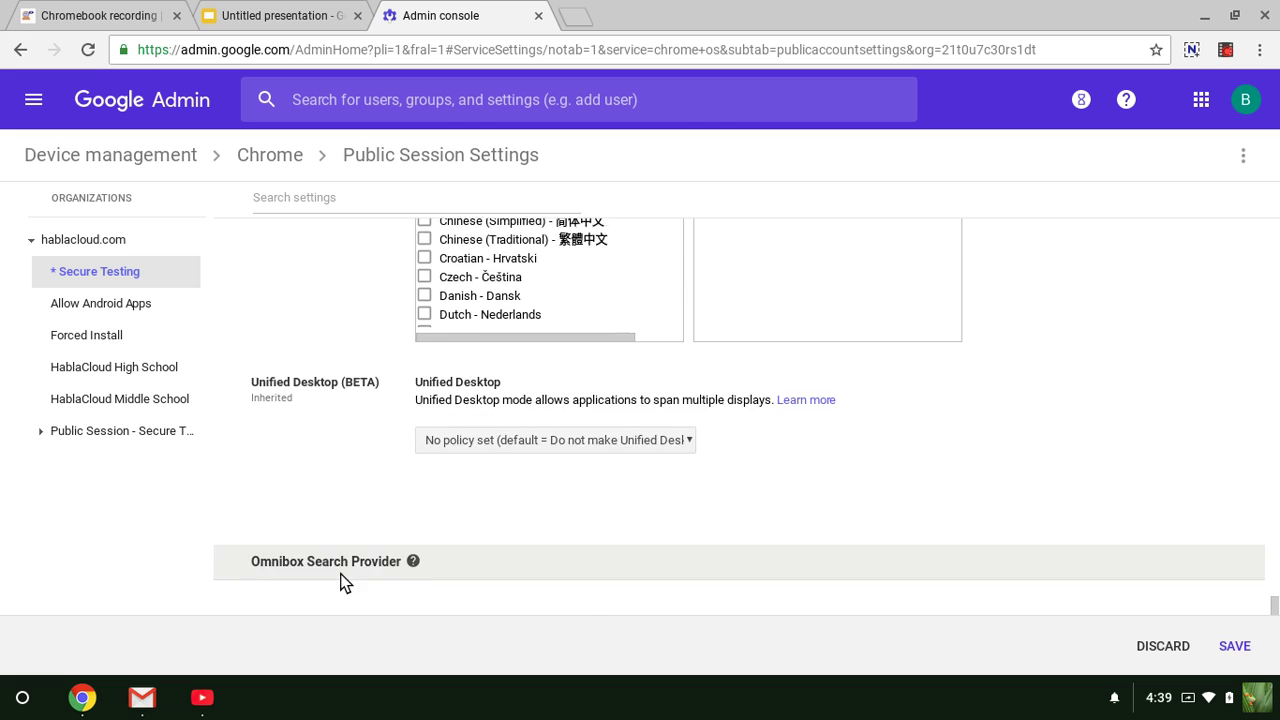
scroll(345, 583, "down", 1)
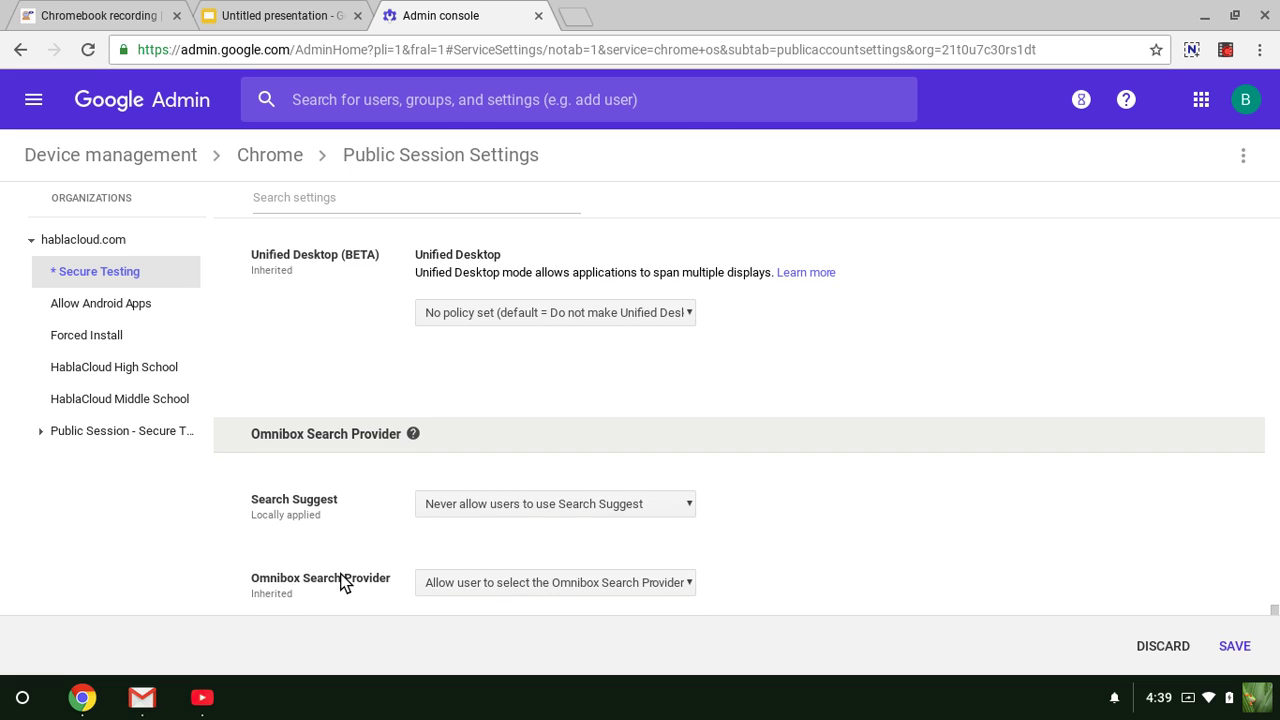
mouse_move(350, 541)
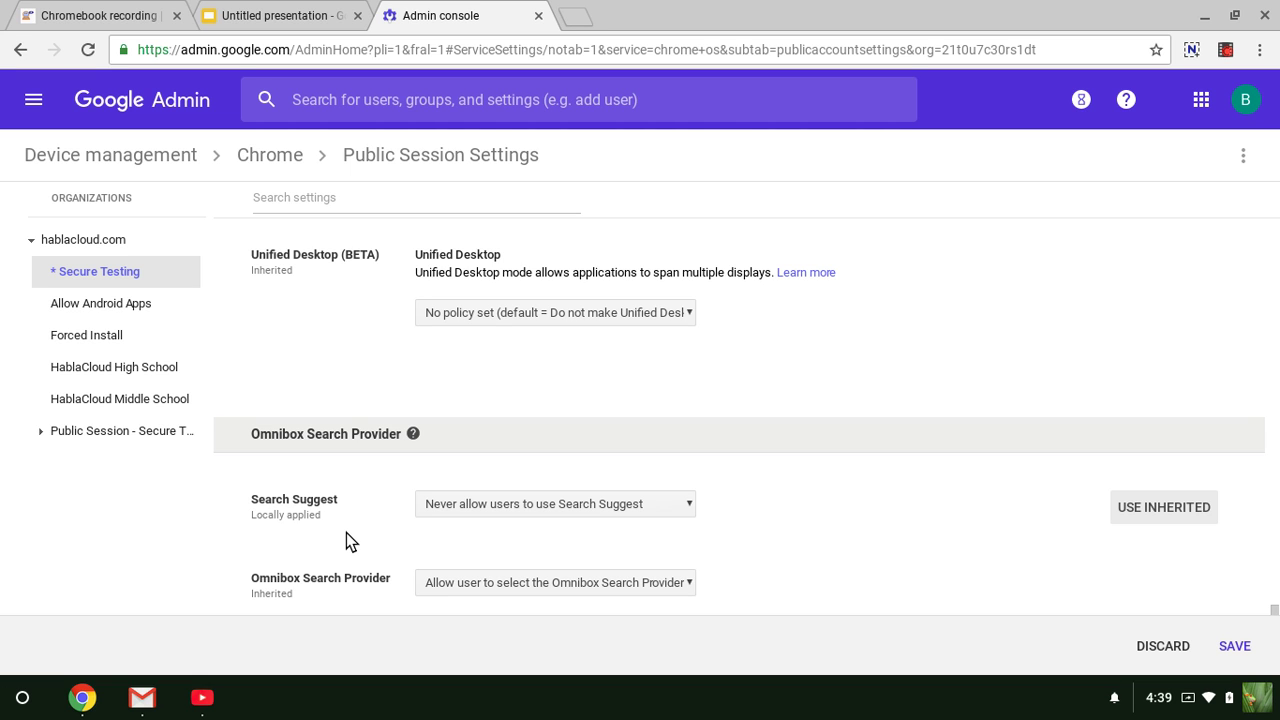
- Review the Hardware policies from External Storage Devices to Video Input and save the Secure Testing public session settings
scroll(346, 533, "down", 5)
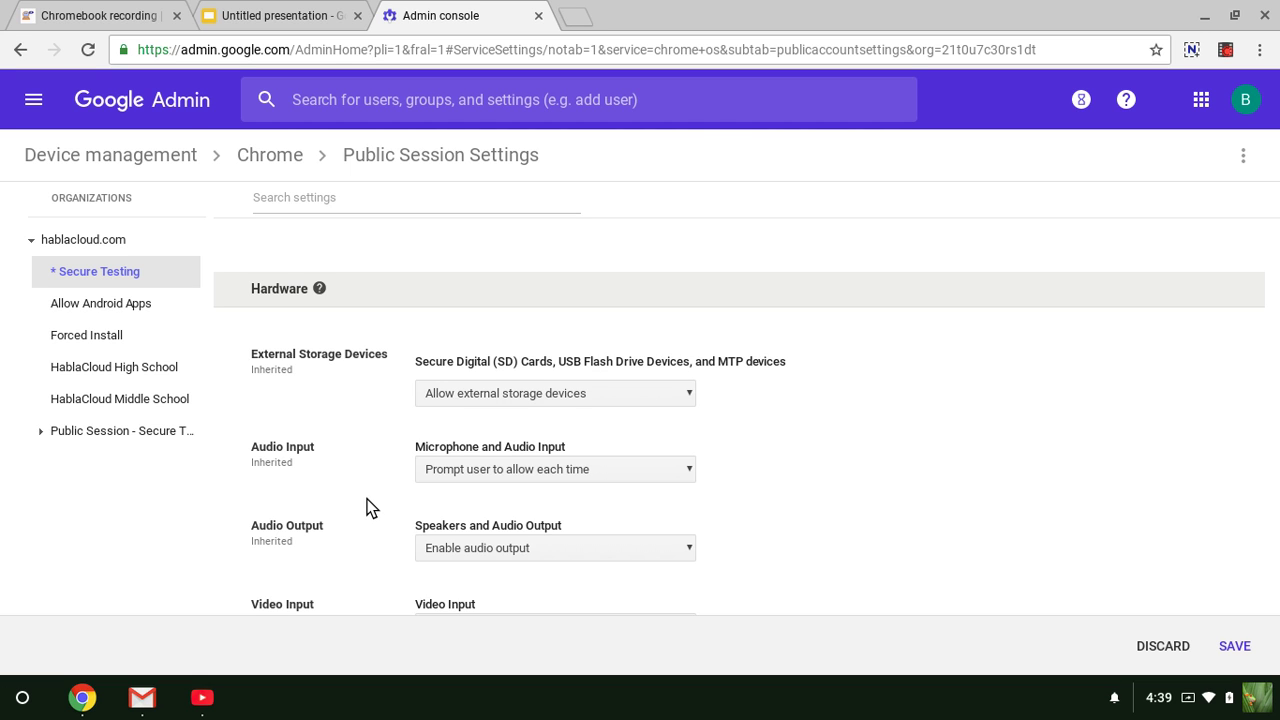
scroll(370, 508, "down", 1)
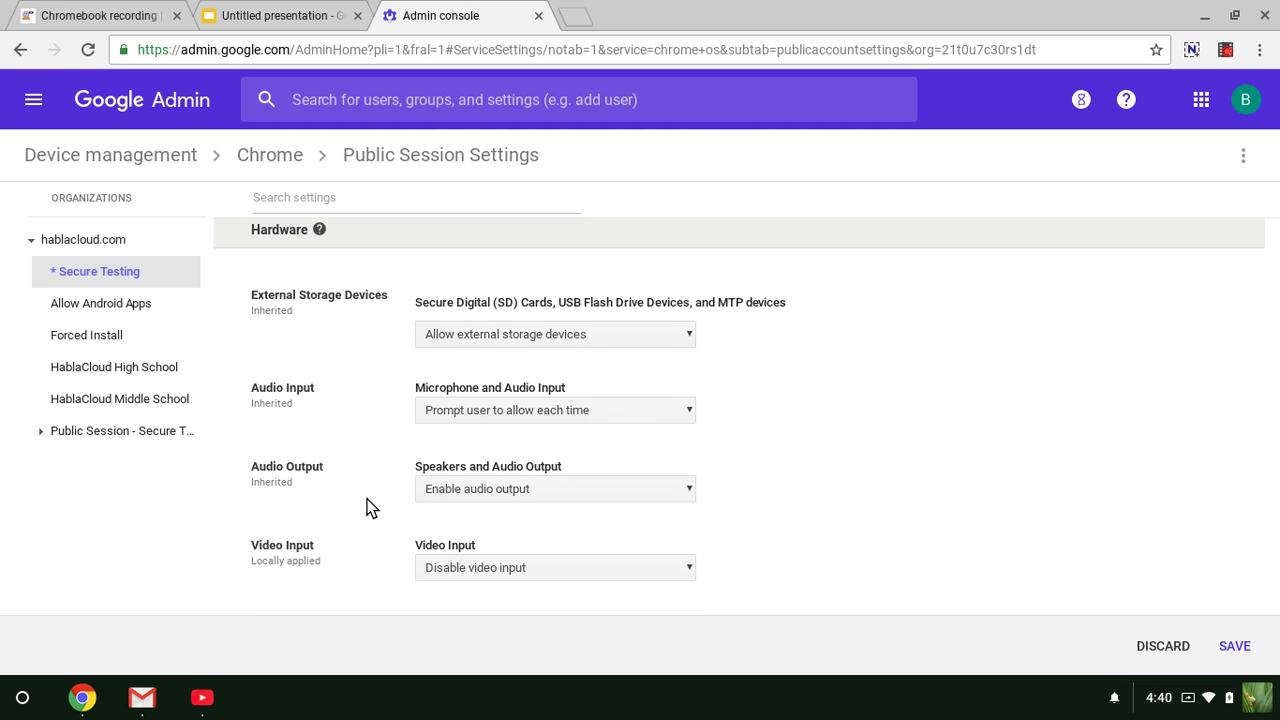
scroll(370, 508, "down", 1)
scroll(366, 508, "up", 2)
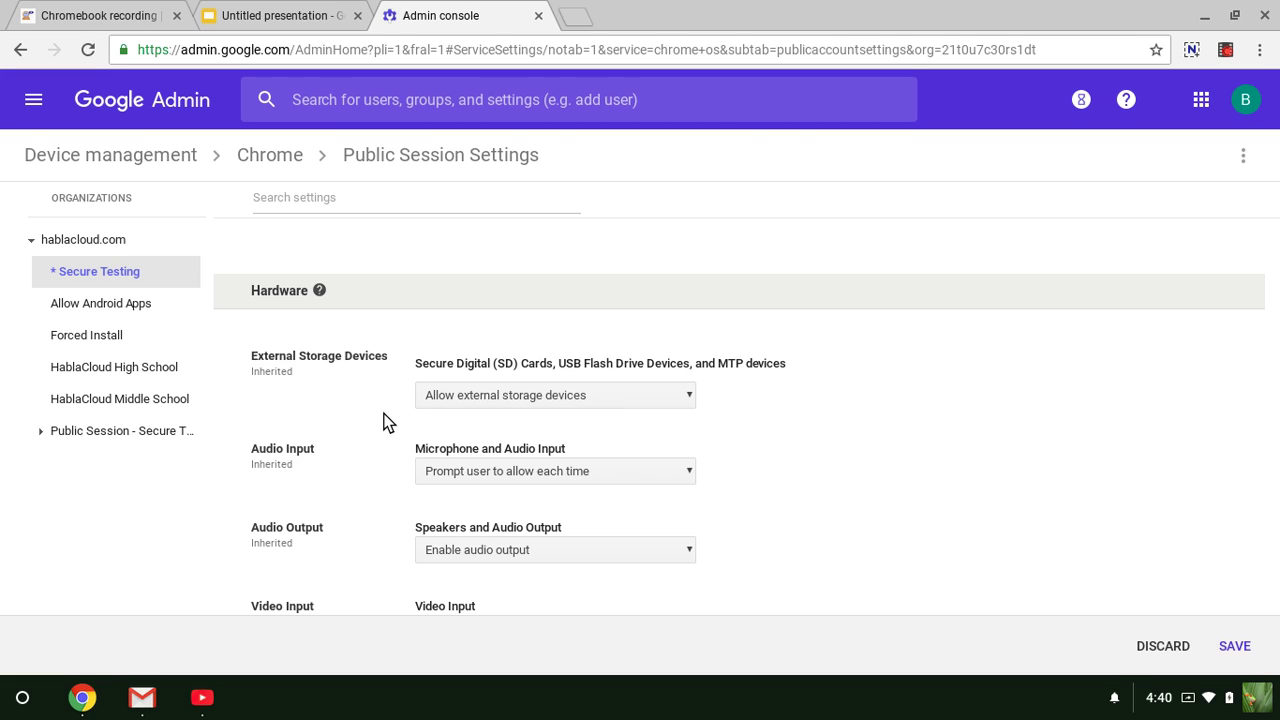
left_click(1234, 648)
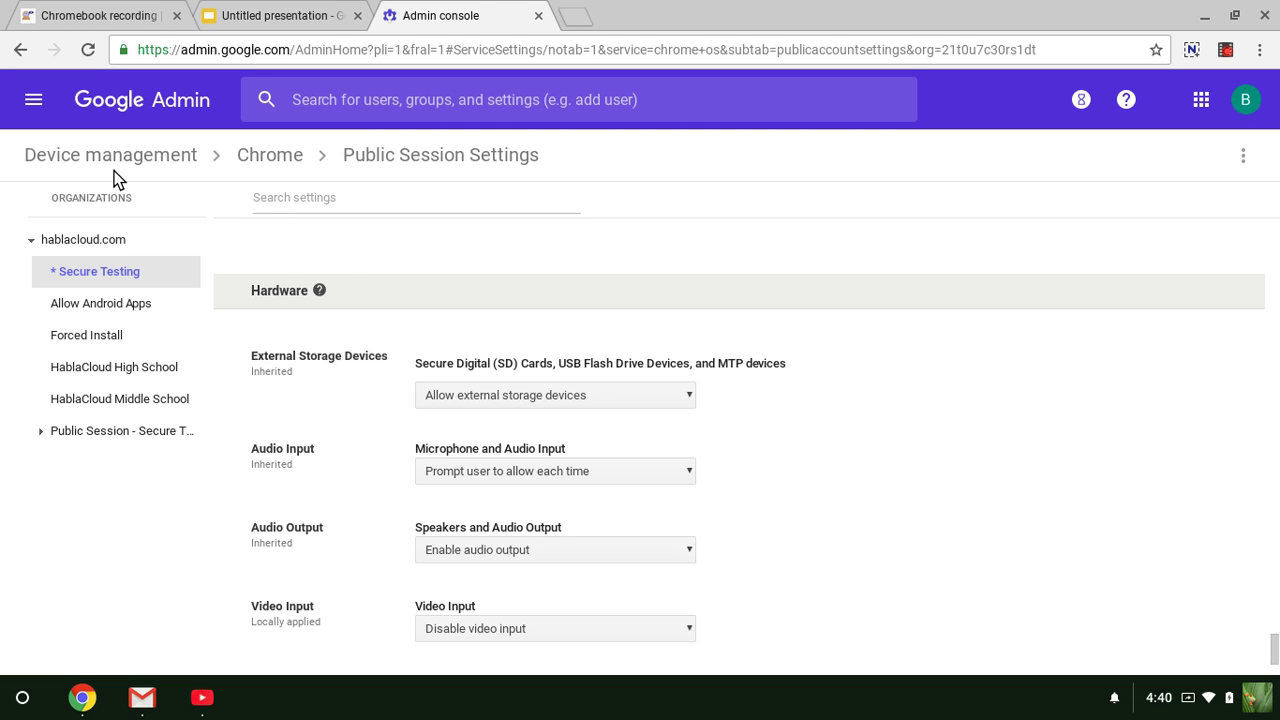
- Go to Chrome management and open the list of enrolled Chrome devices
left_click(34, 100)
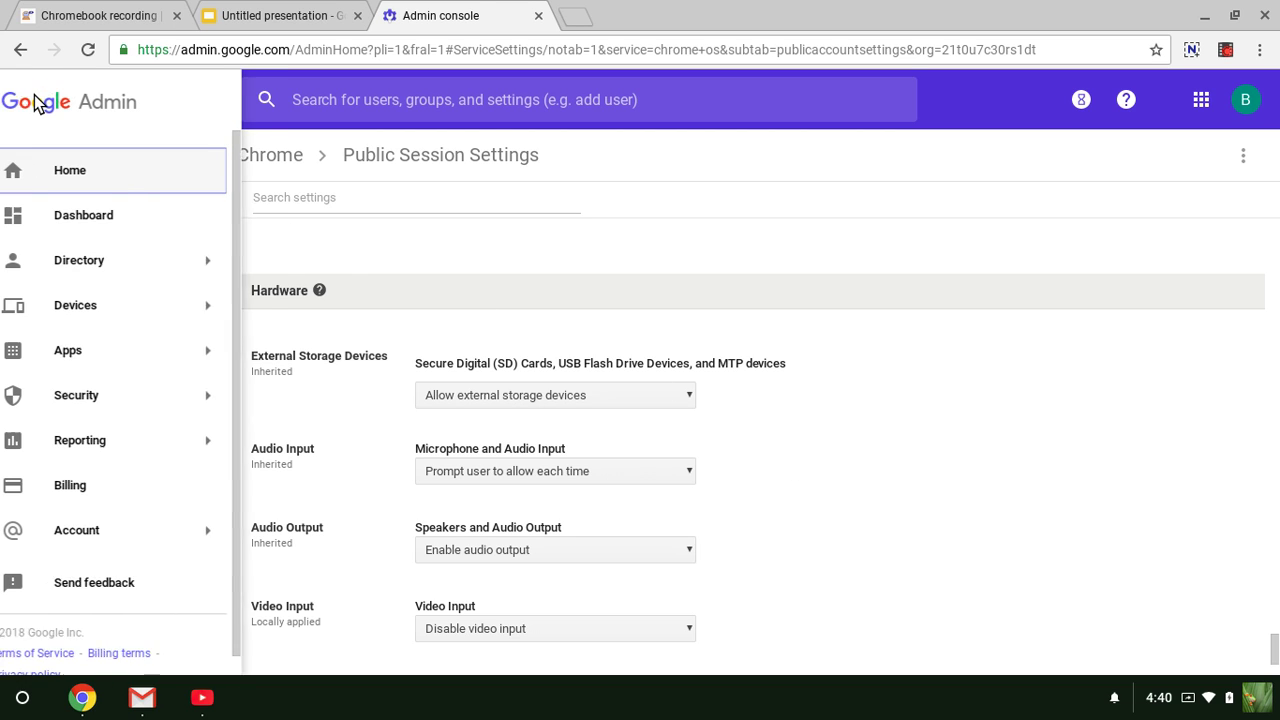
mouse_move(68, 308)
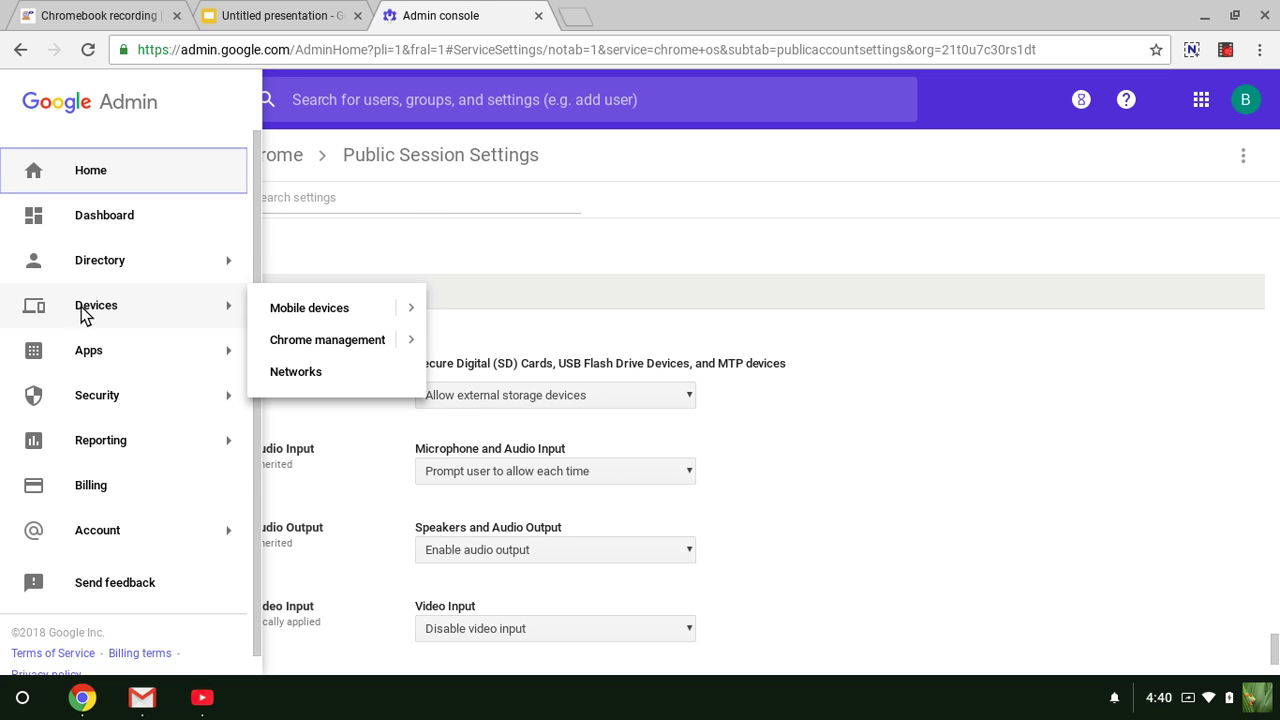
left_click(277, 340)
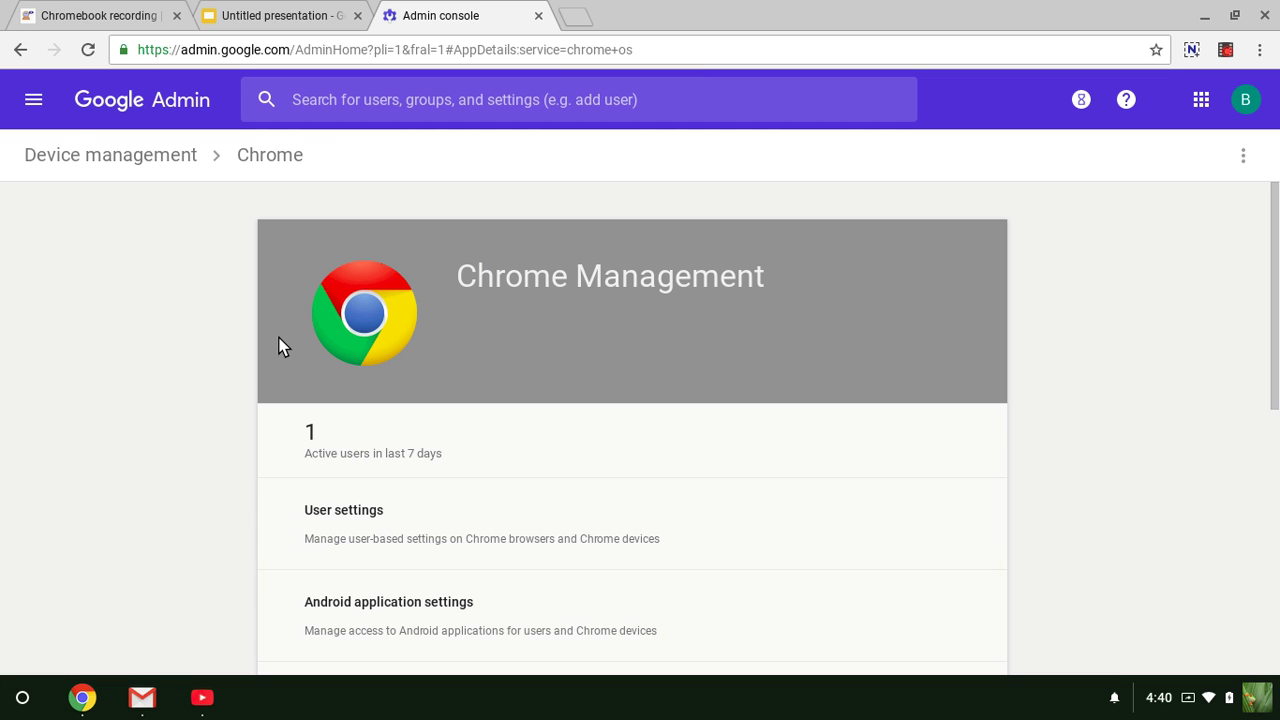
scroll(280, 345, "down", 3)
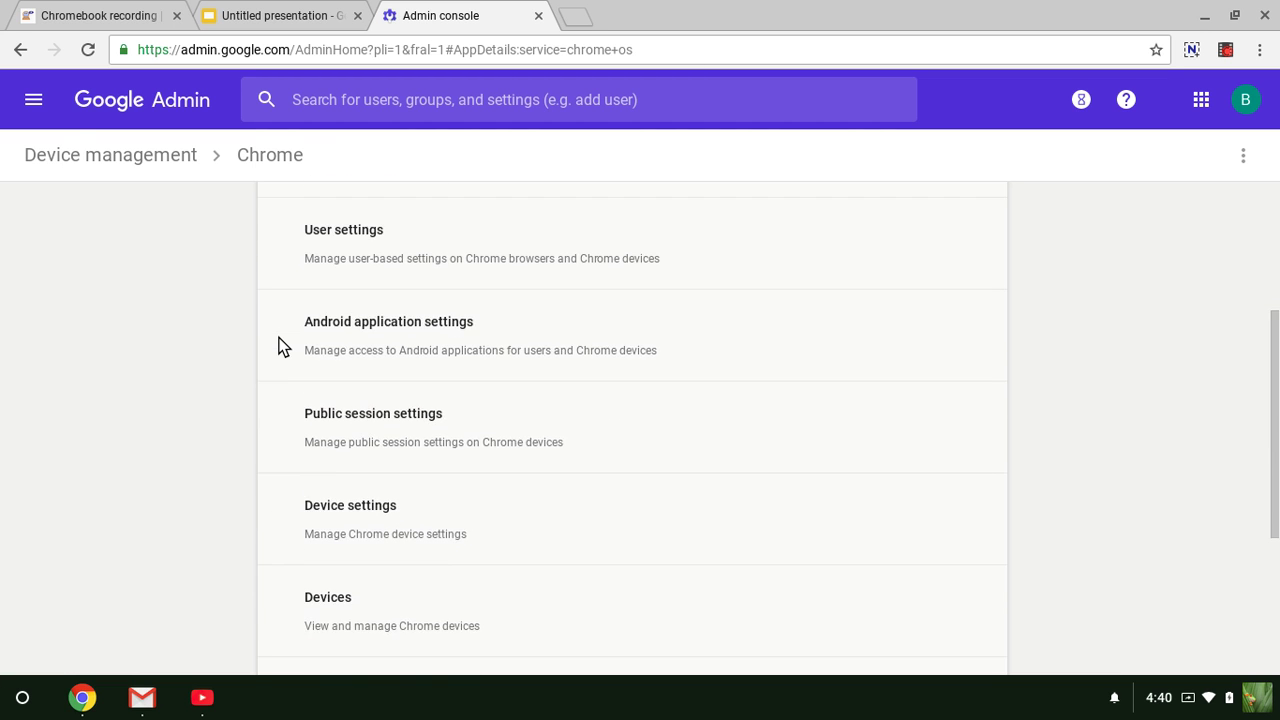
left_click(321, 535)
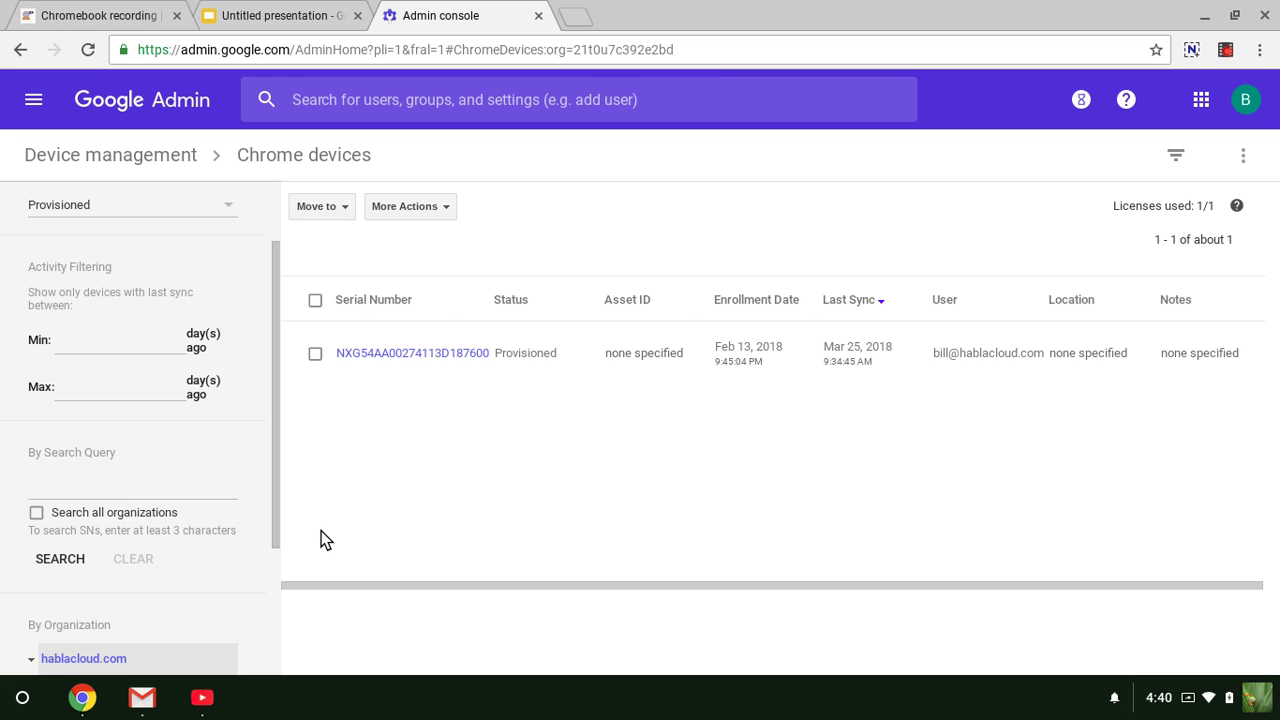
- Move the provisioned Chromebook from hablacloud.com to the * Secure Testing organization
left_click(315, 353)
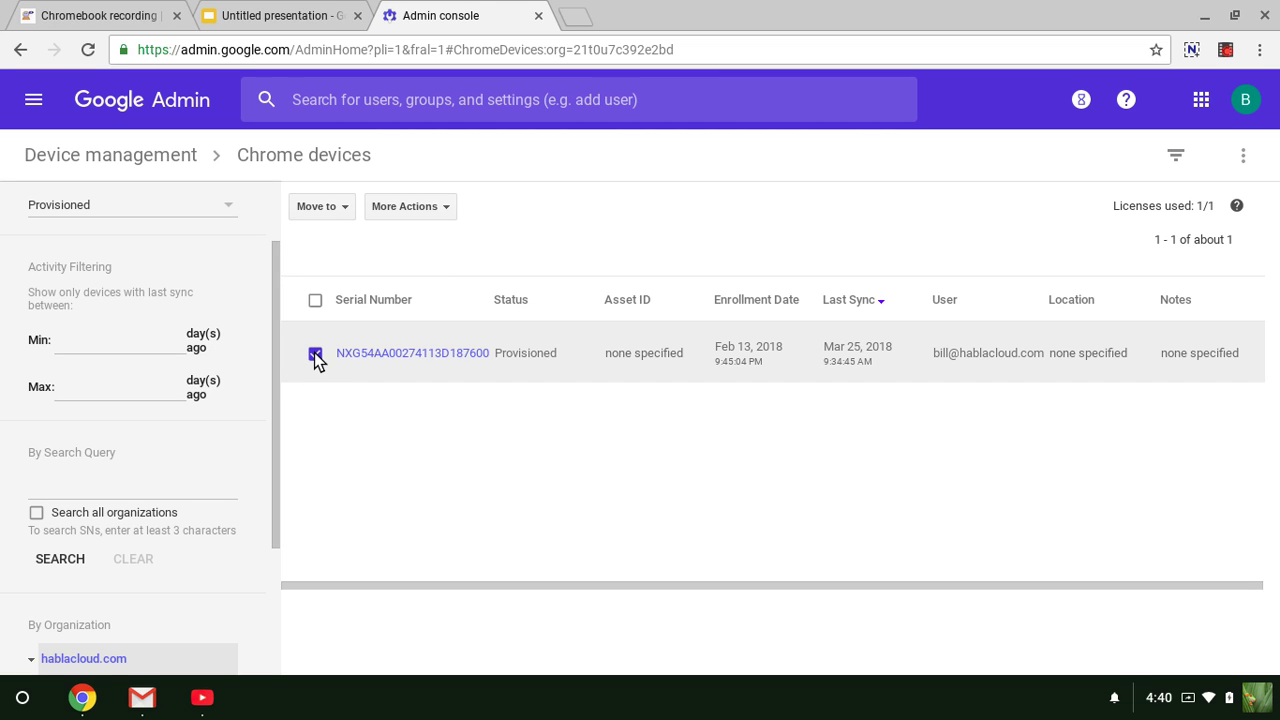
left_click(332, 212)
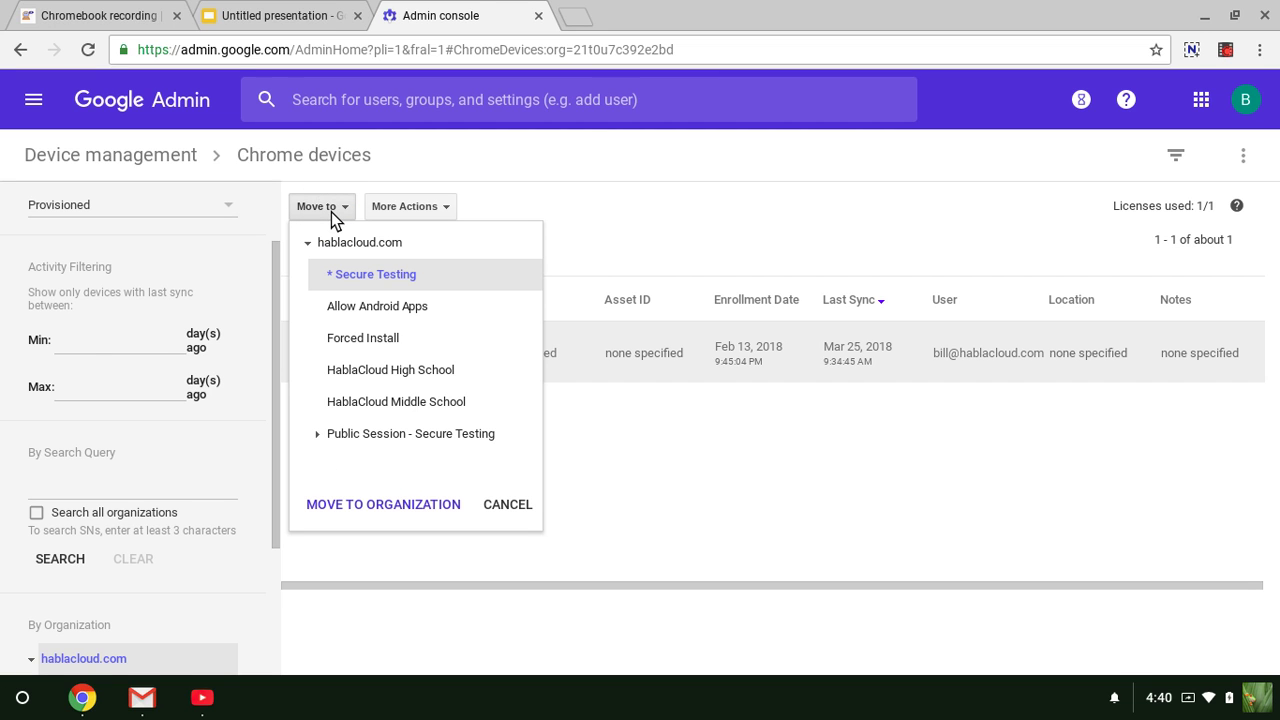
left_click(358, 276)
left_click(340, 512)
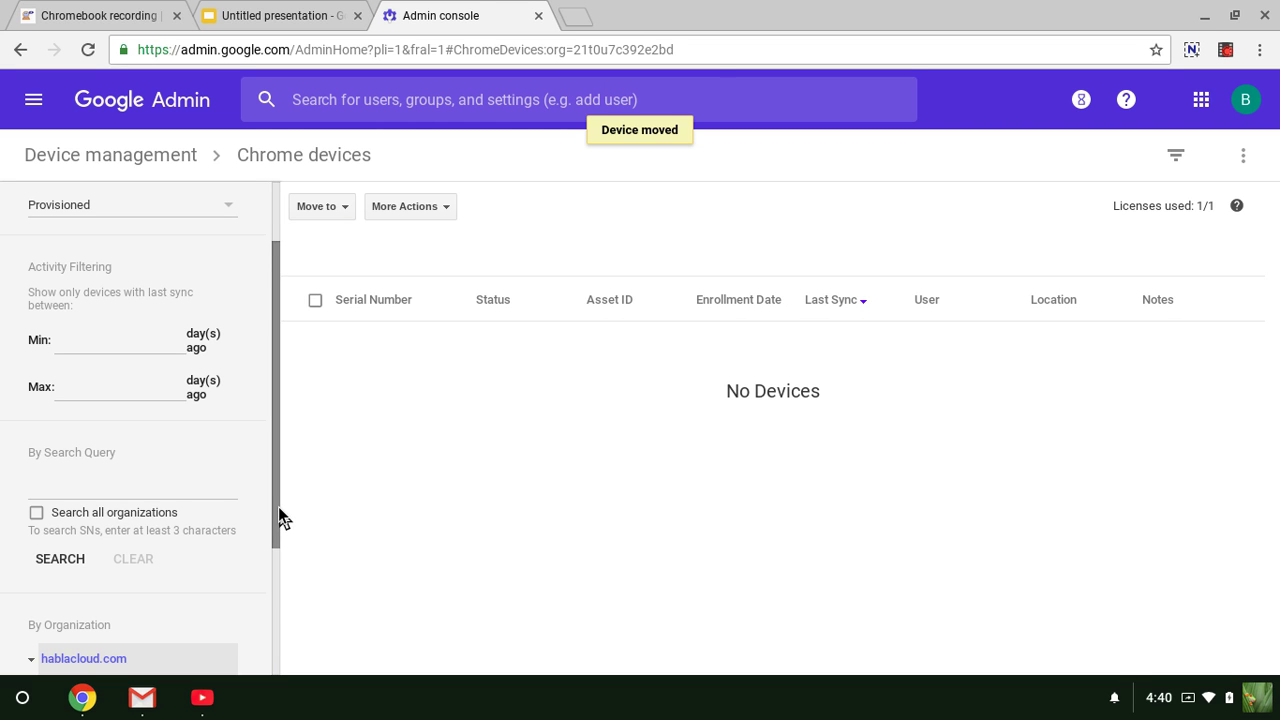
- Show the Chrome devices in the * Secure Testing organization, and return to the HablaCloud website
scroll(259, 528, "down", 2)
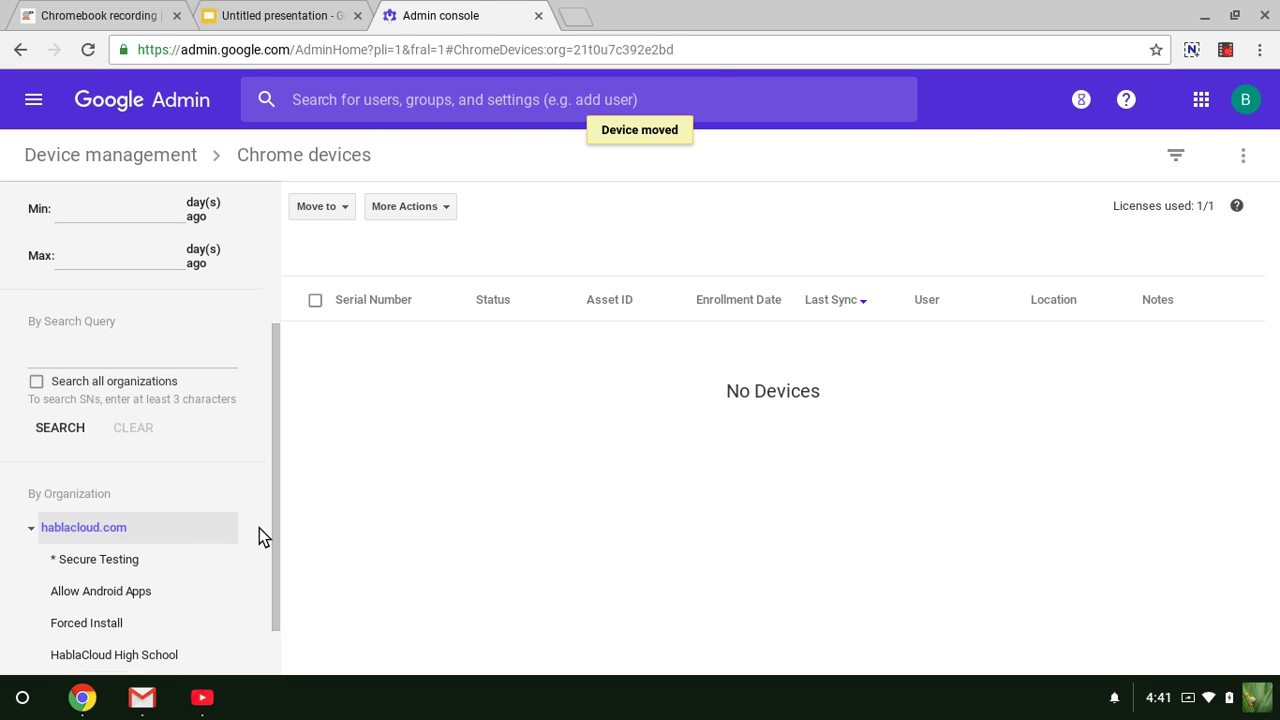
left_click(159, 553)
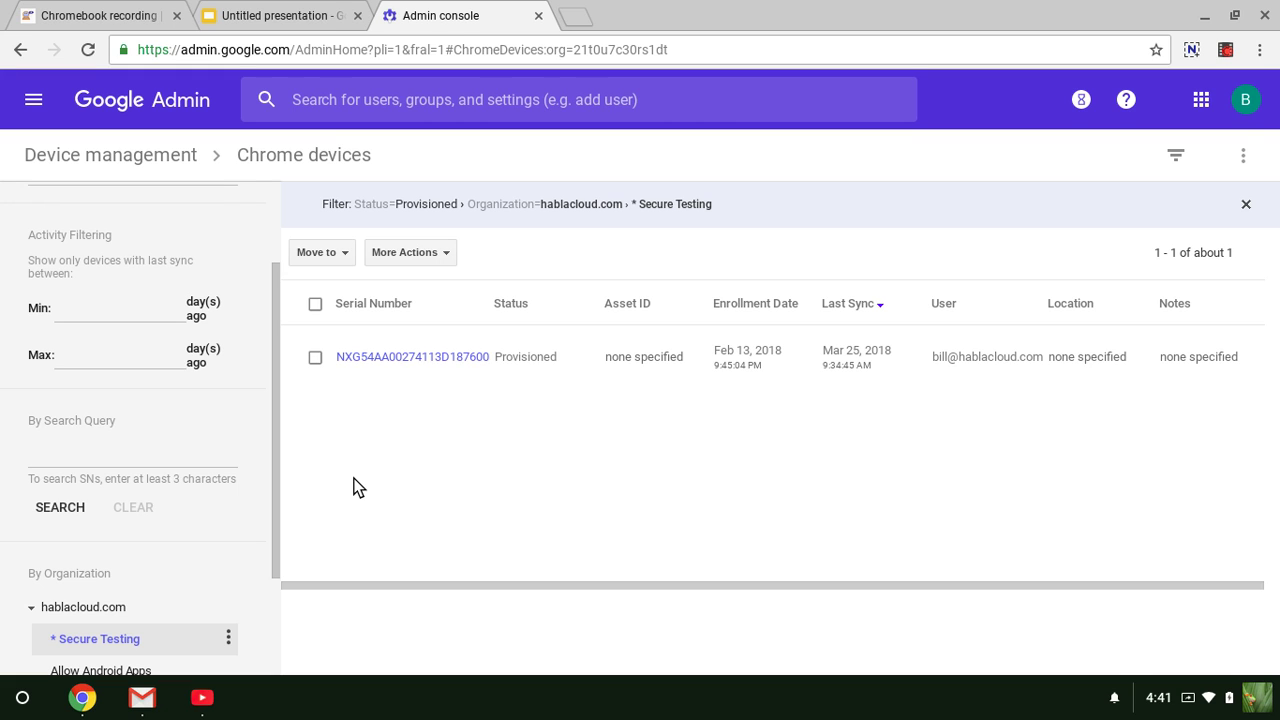
left_click(93, 20)
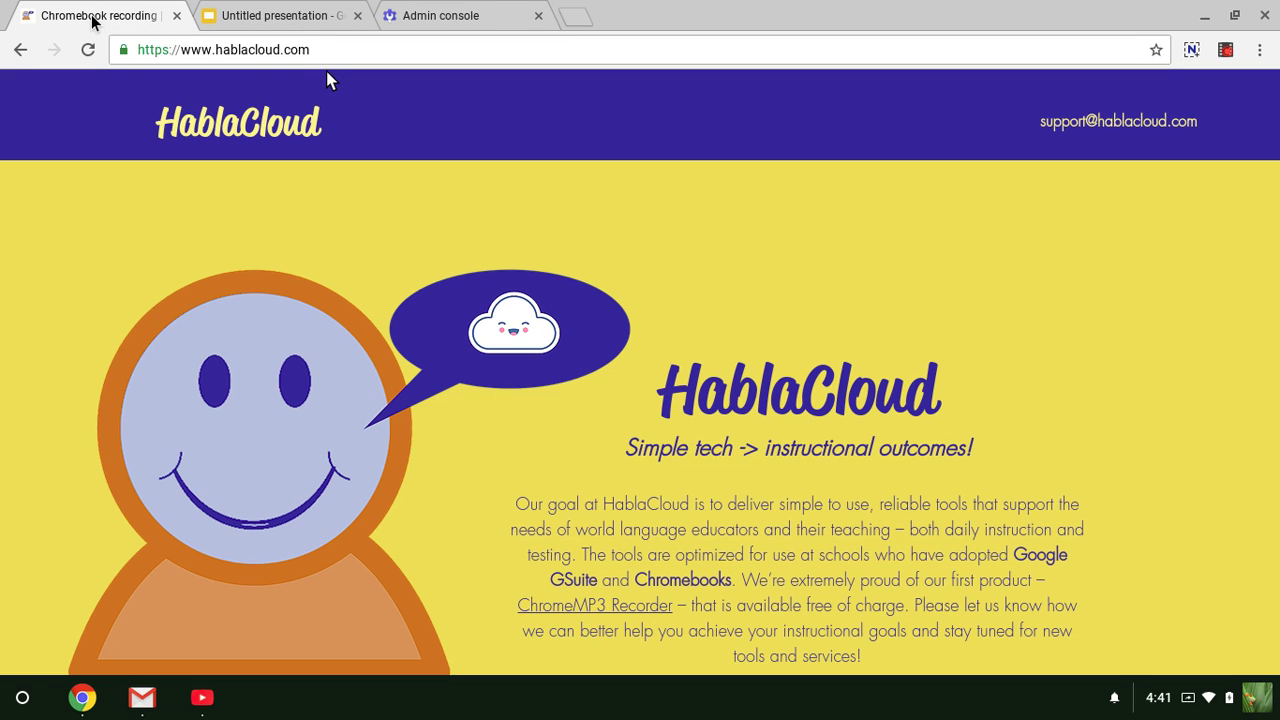